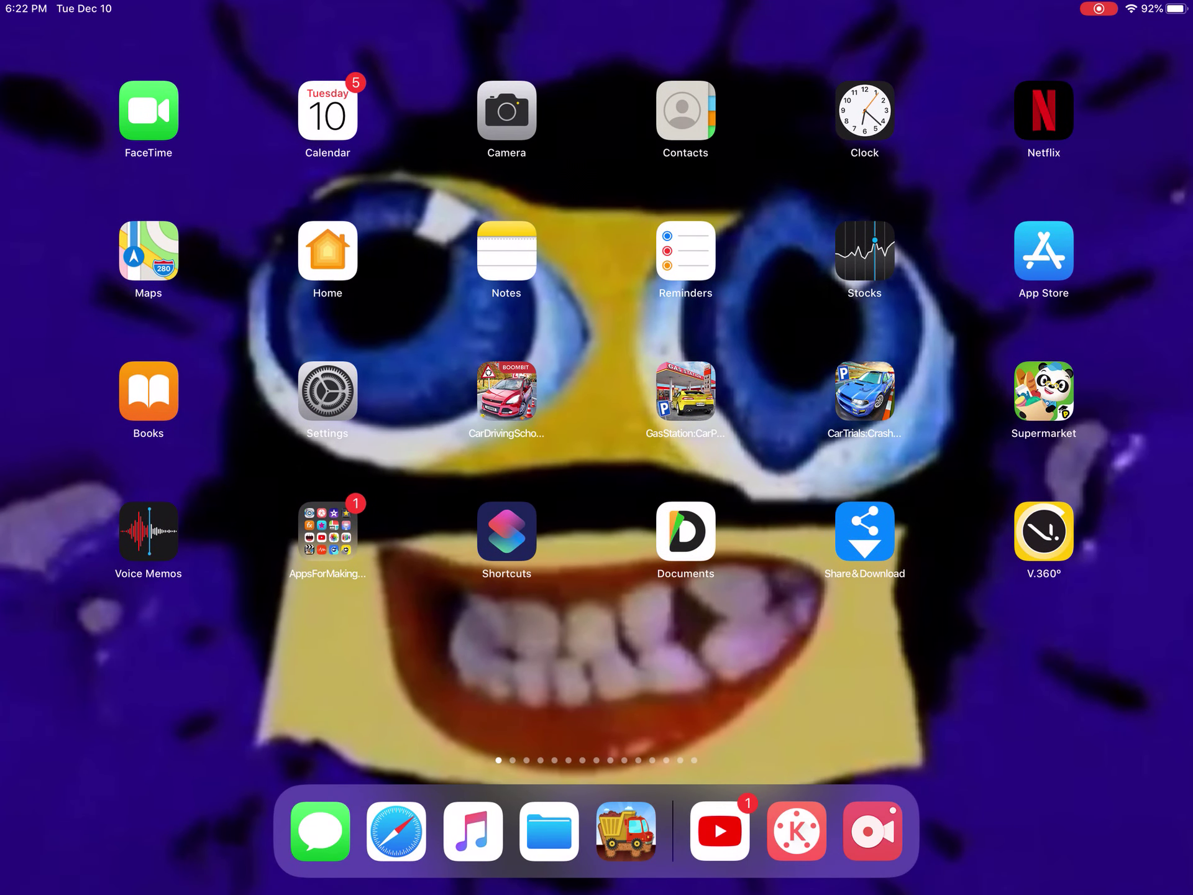
Open YouTube from the Apps For Making Effects folder
left_click(327, 529)
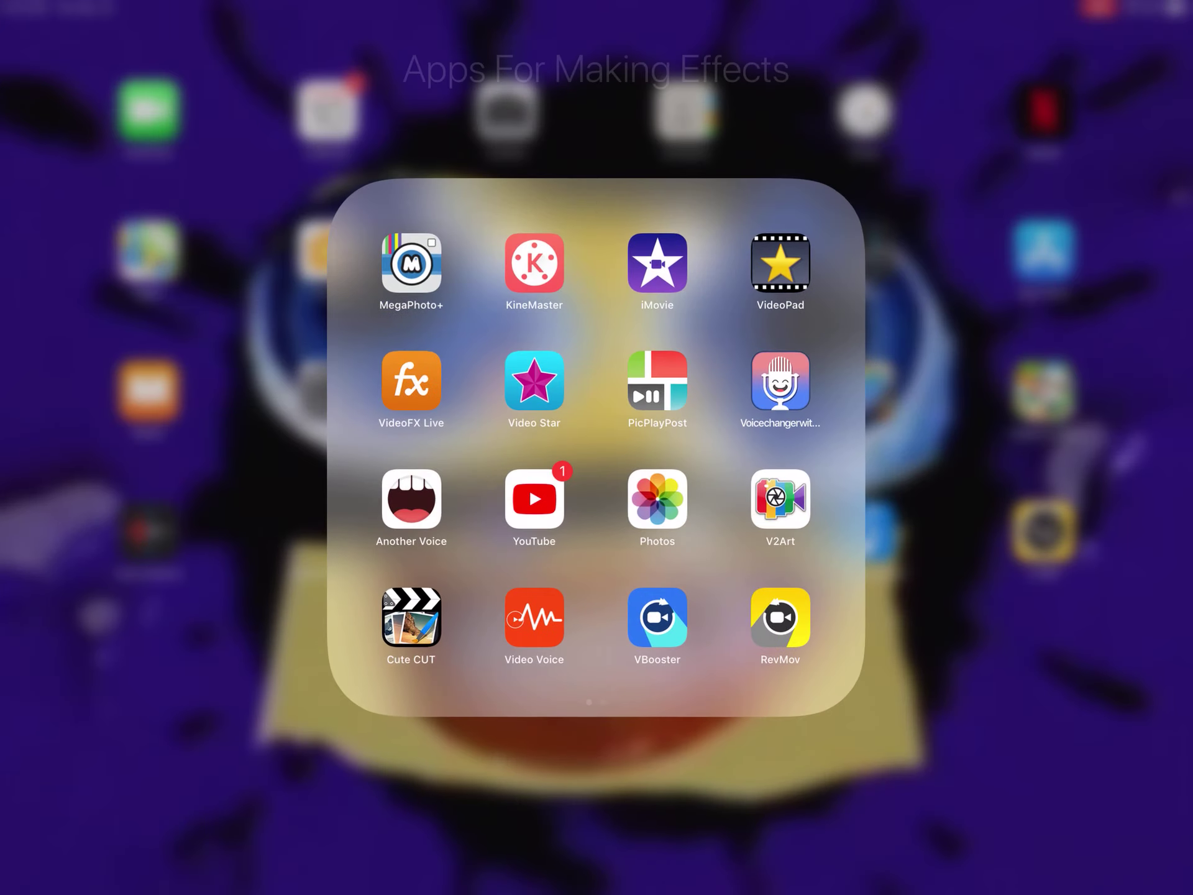
left_click(535, 495)
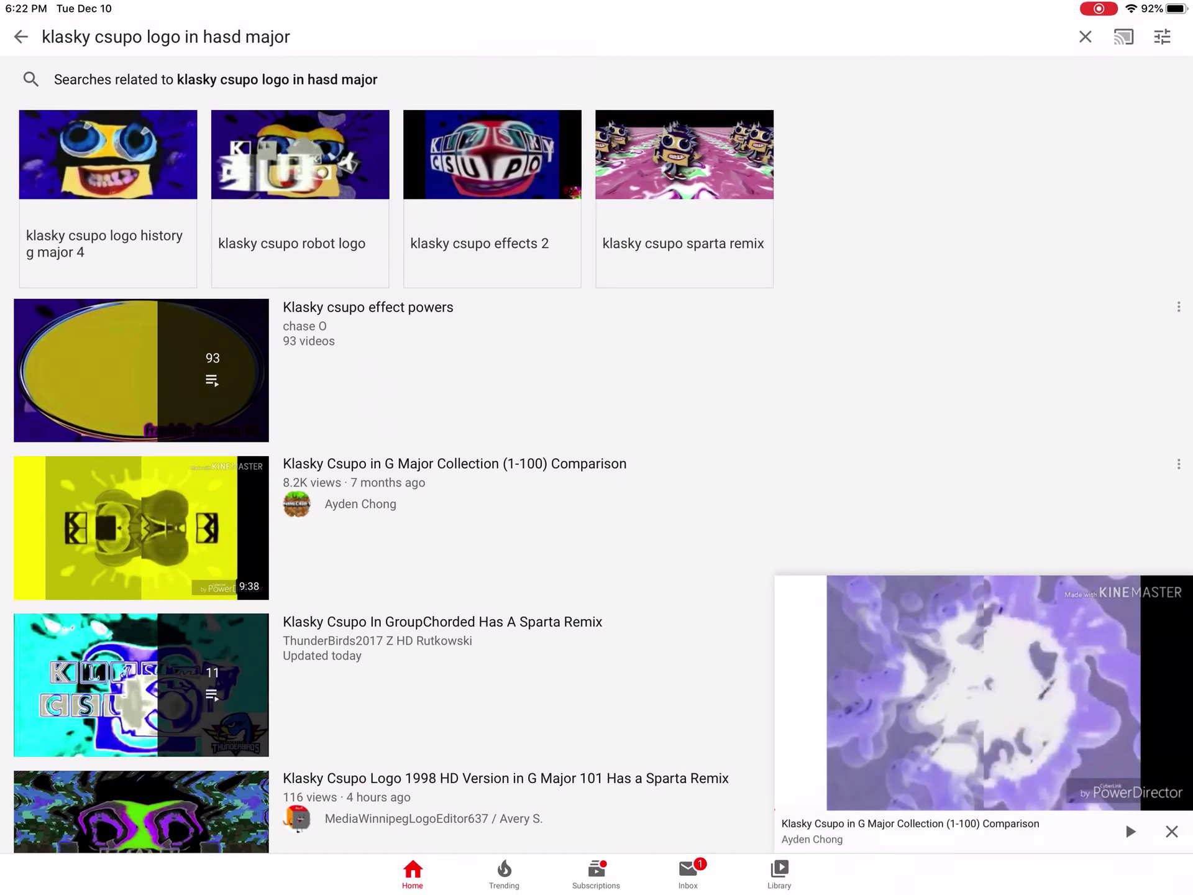
Change the YouTube search to 'klasky csupo logo' and run it
left_click(166, 37)
key("BackSpace")
key("BackSpace")
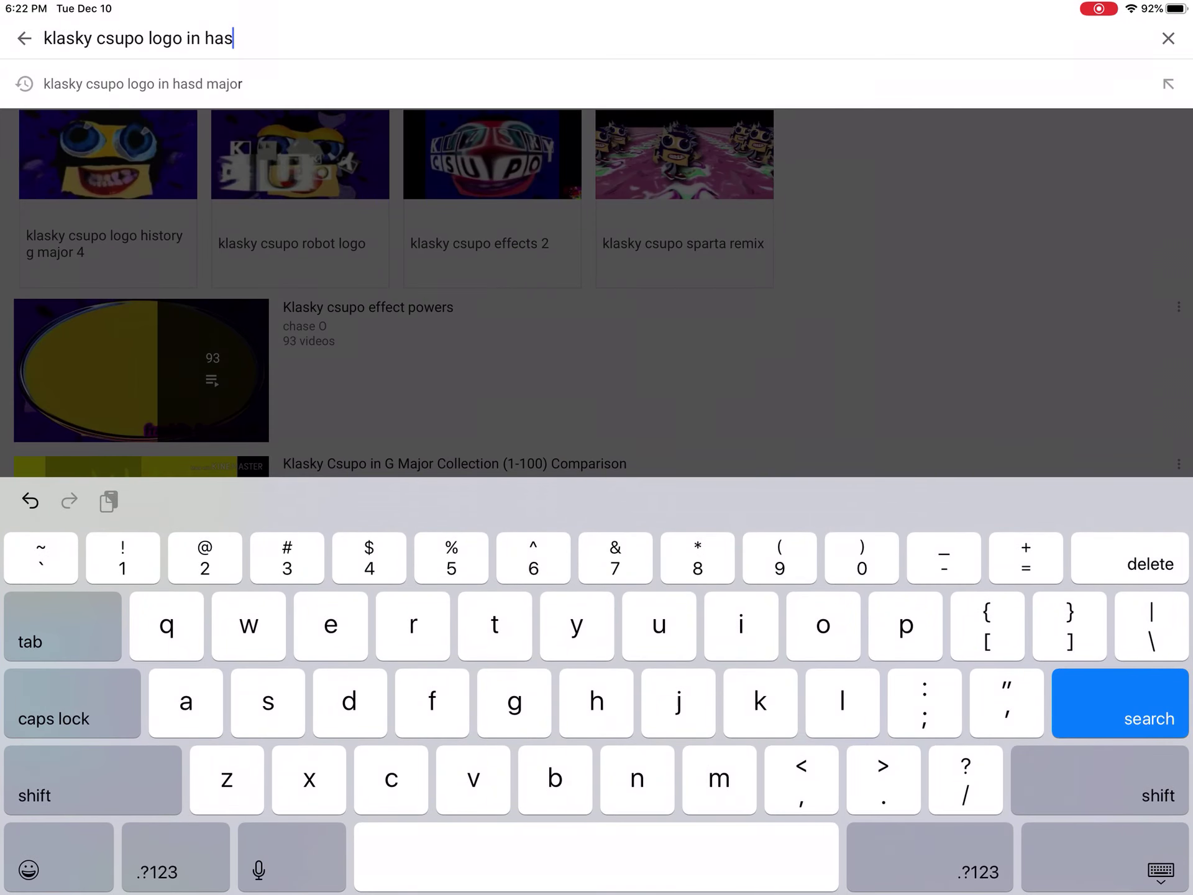
key("BackSpace")
key("BackSpace")
key("BackSpace")
key("BackSpace")
key("BackSpace")
key("BackSpace")
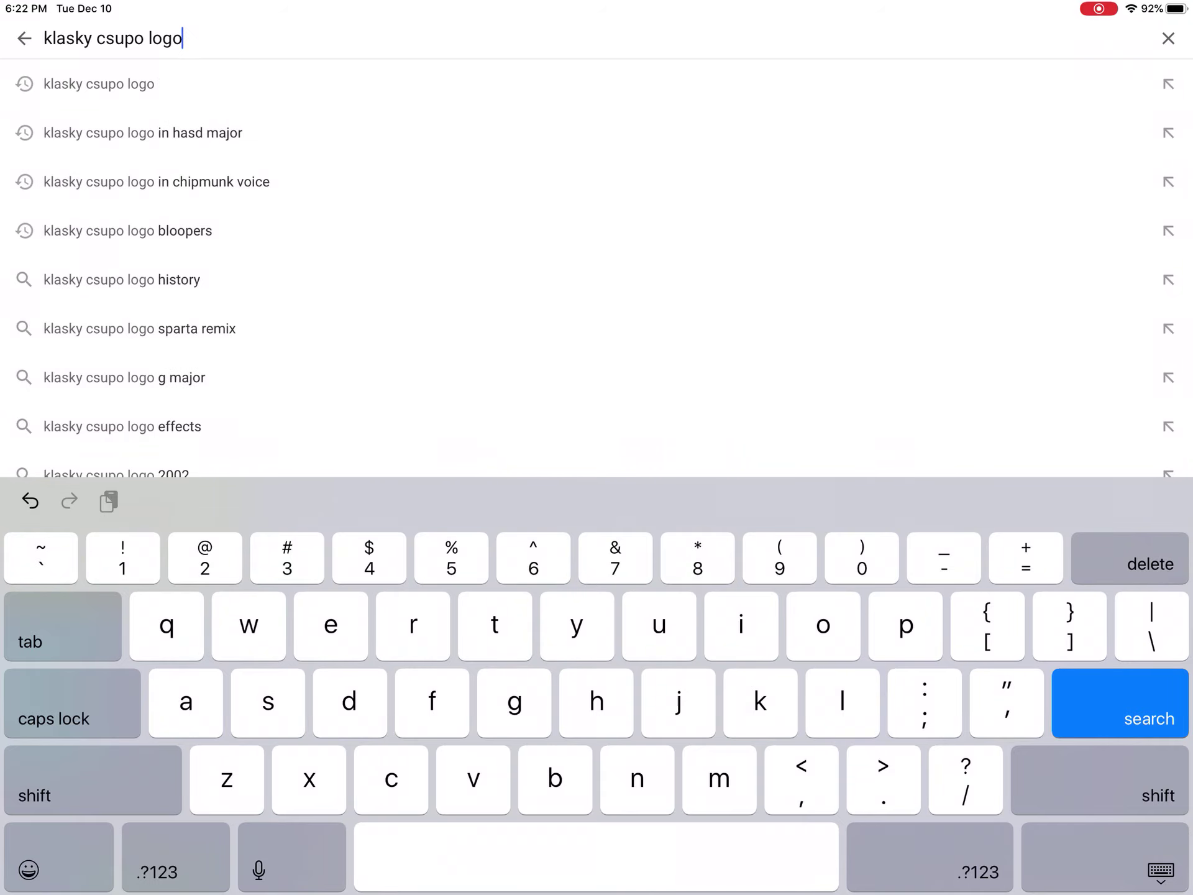
key("Return")
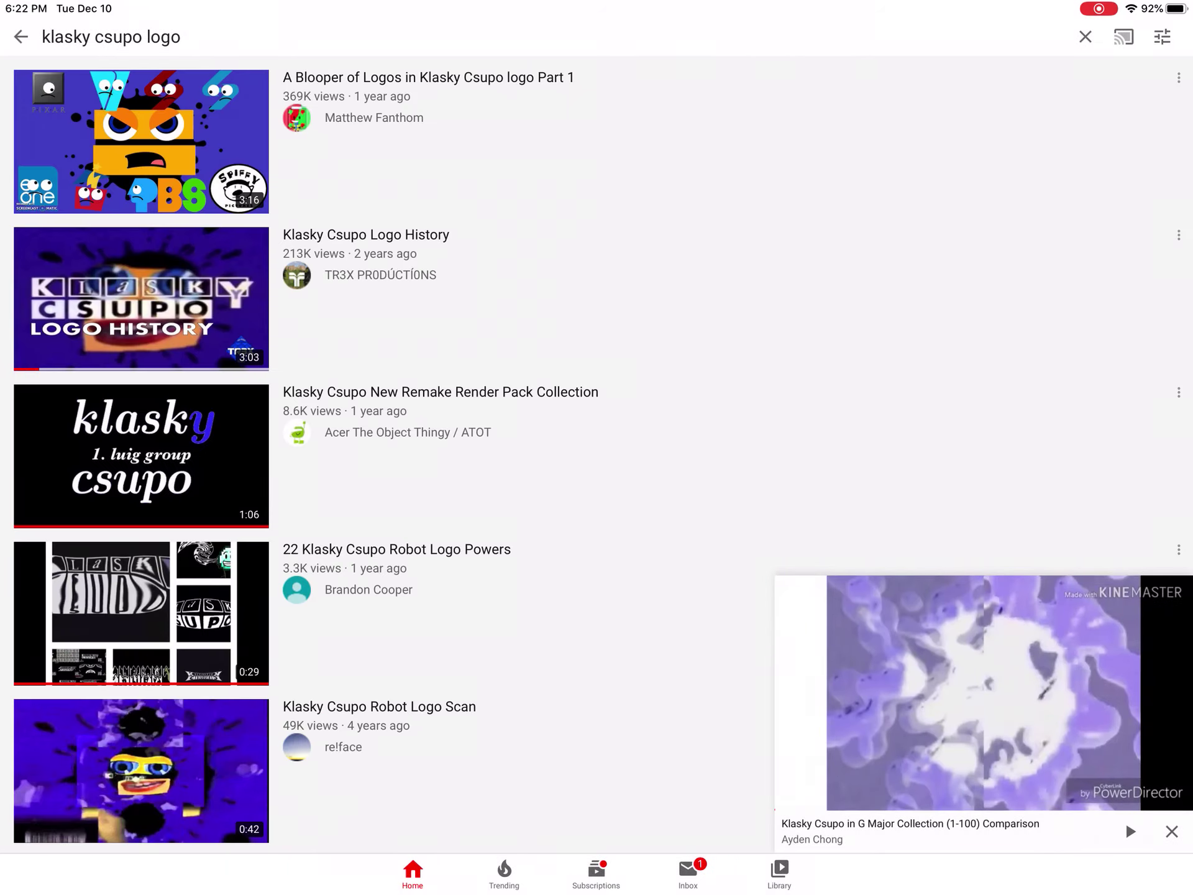
scroll(597, 448, "down", 2)
scroll(596, 448, "down", 3)
scroll(596, 447, "down", 1)
scroll(597, 447, "down", 6)
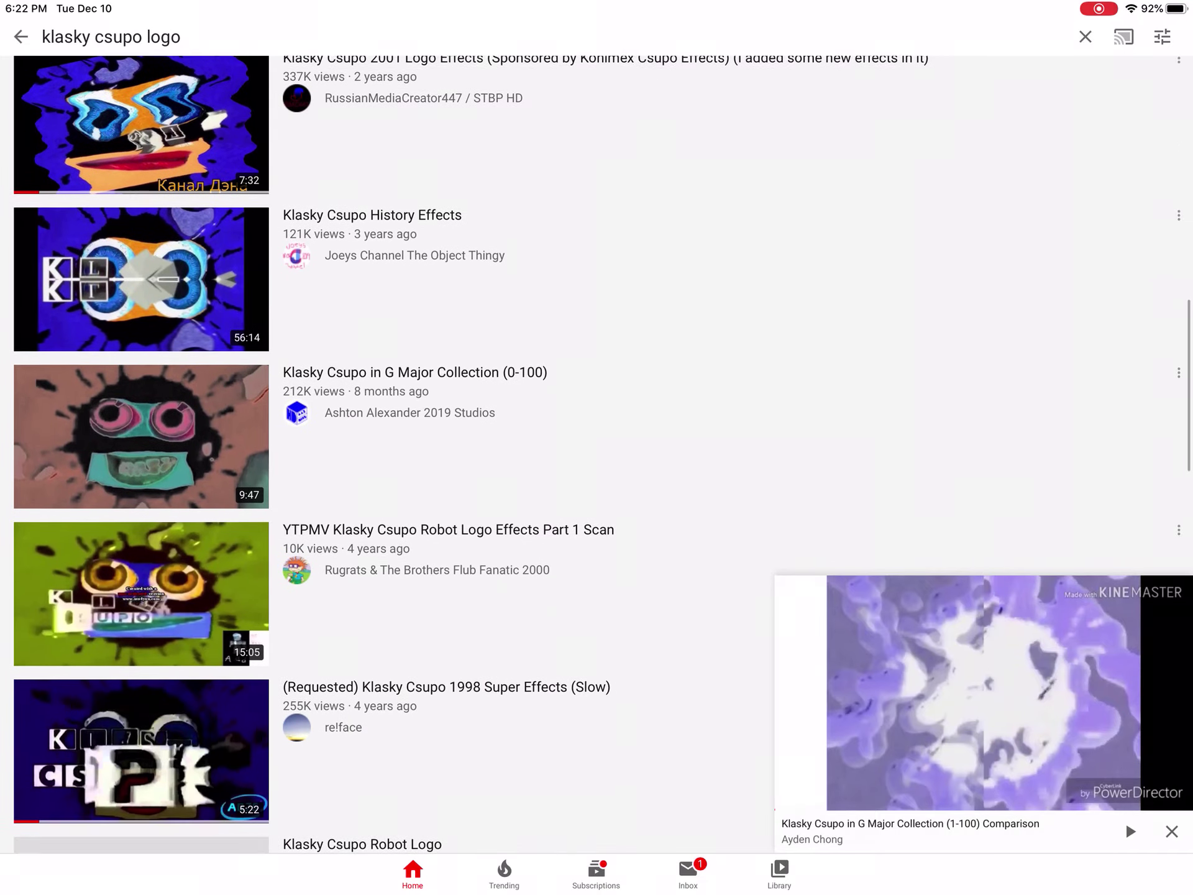
scroll(597, 448, "down", 4)
scroll(597, 448, "down", 2)
Copy the Klasky Csupo Robot Logo video's share link, then return Home
left_click(1178, 274)
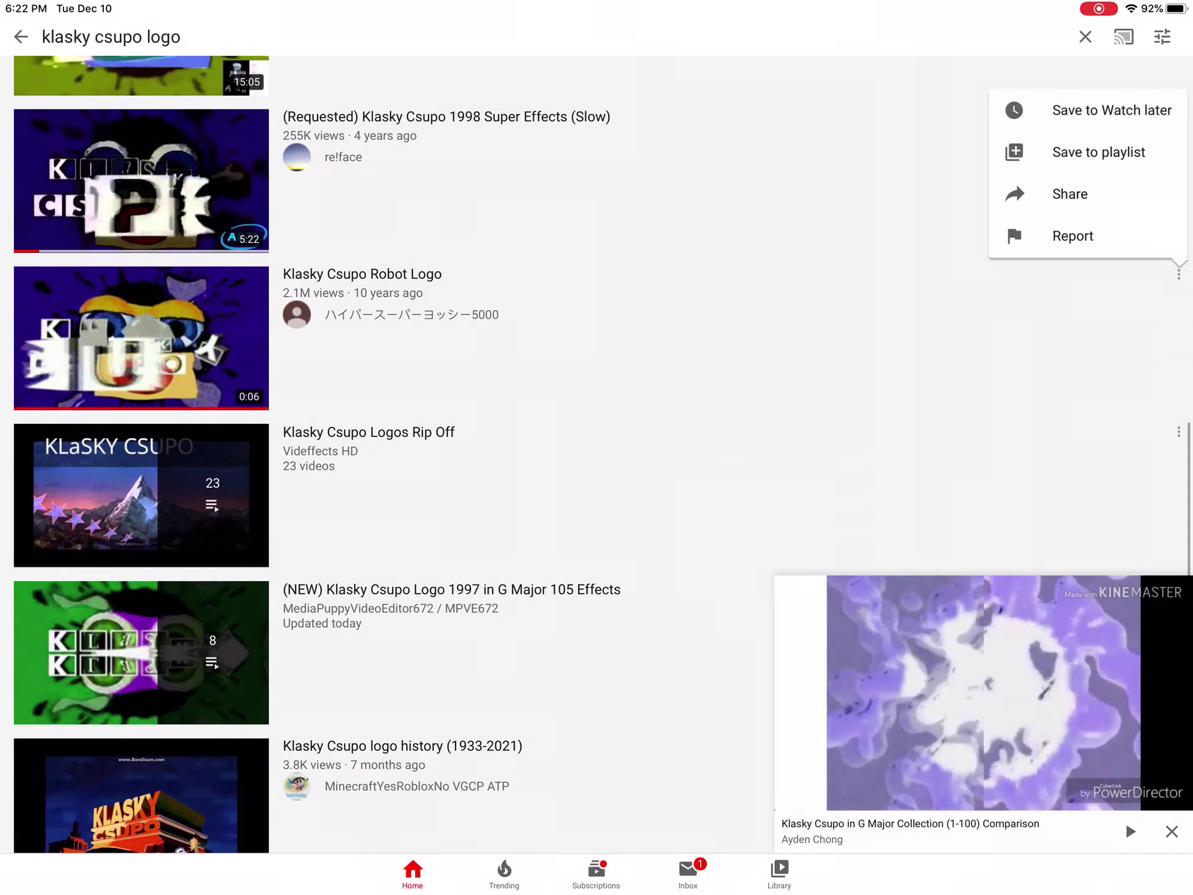
left_click(1079, 192)
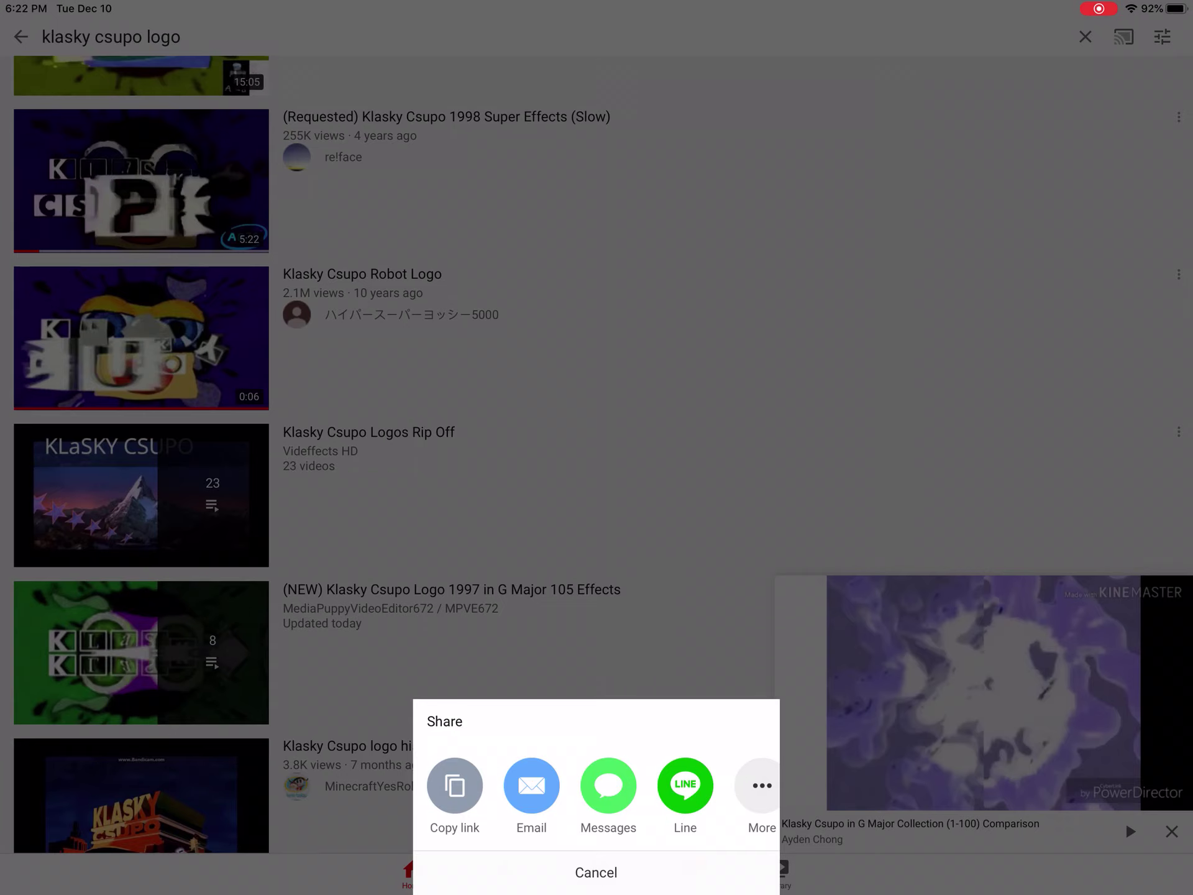
left_click(455, 786)
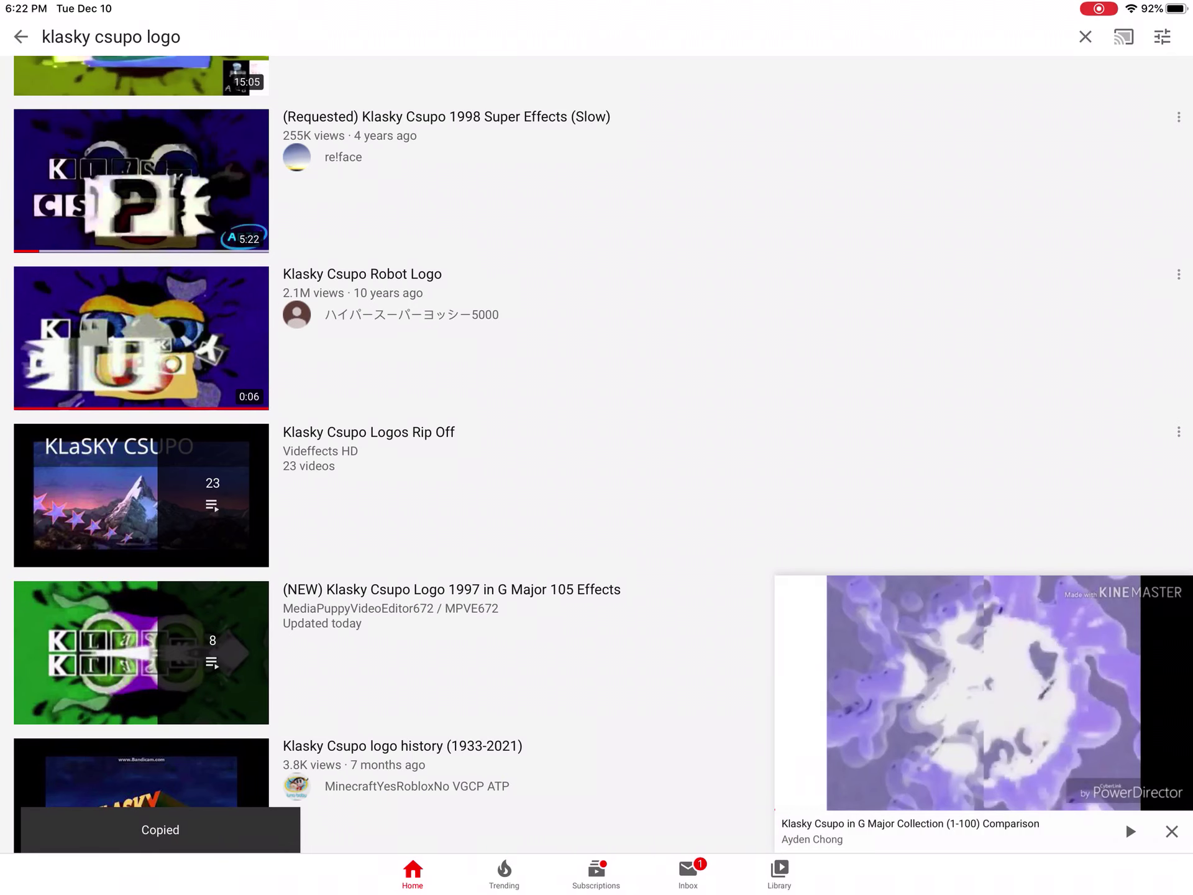
key("super+h")
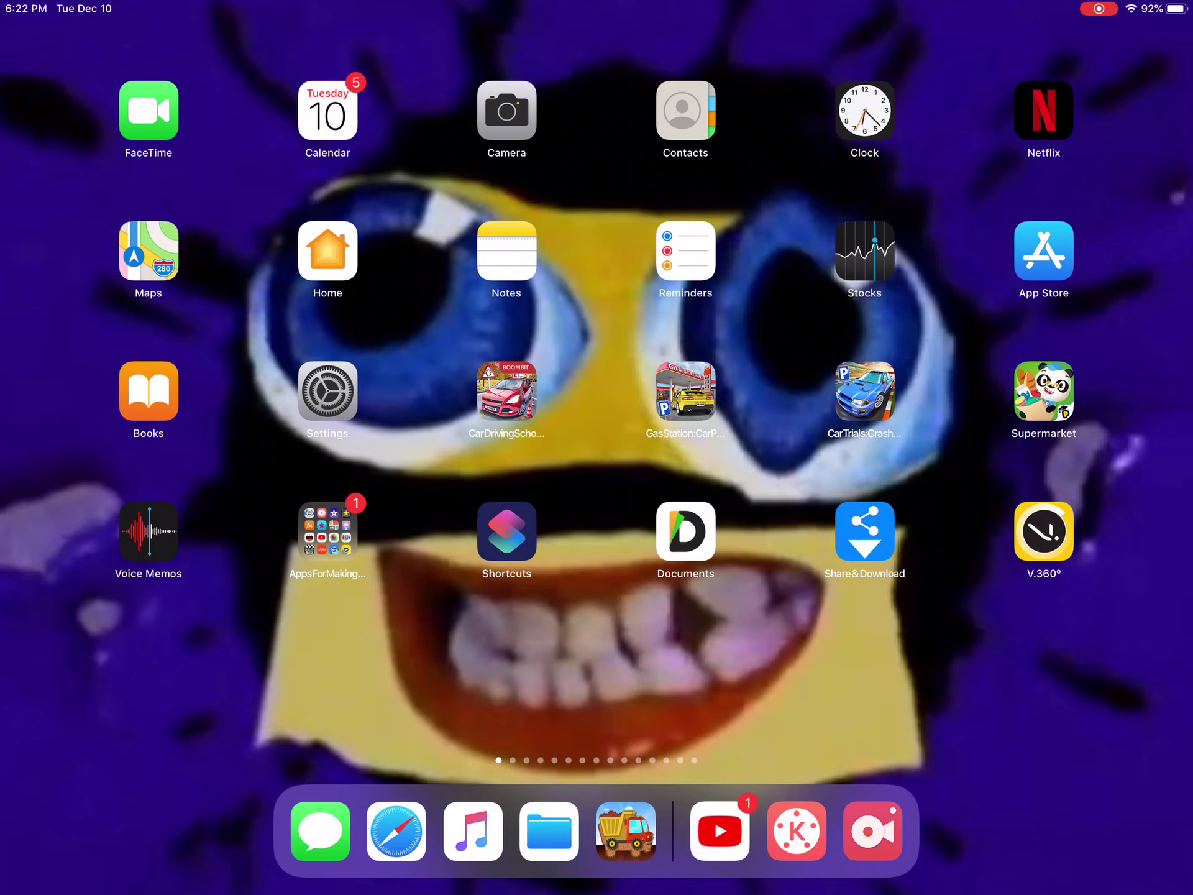
Launch Documents and start a new blank tab in its Browser
left_click(685, 532)
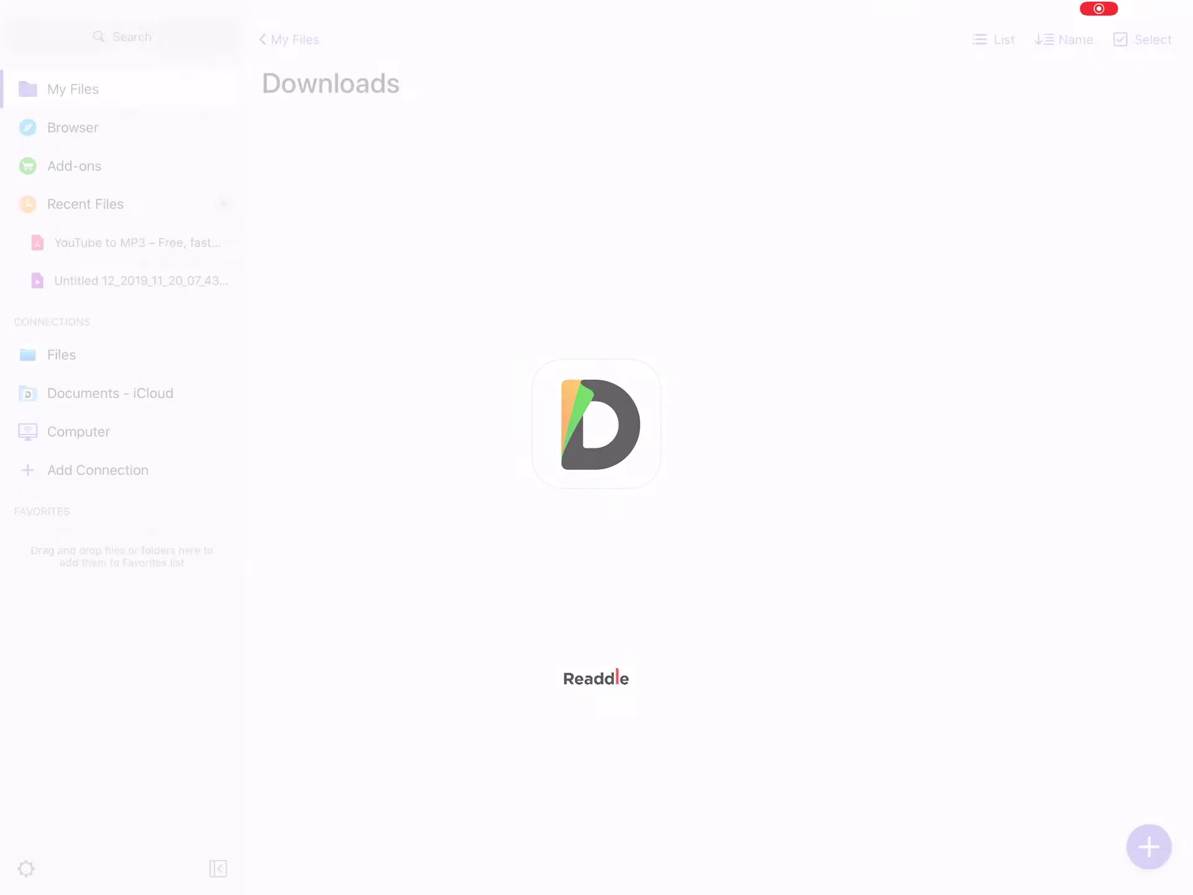
left_click(73, 128)
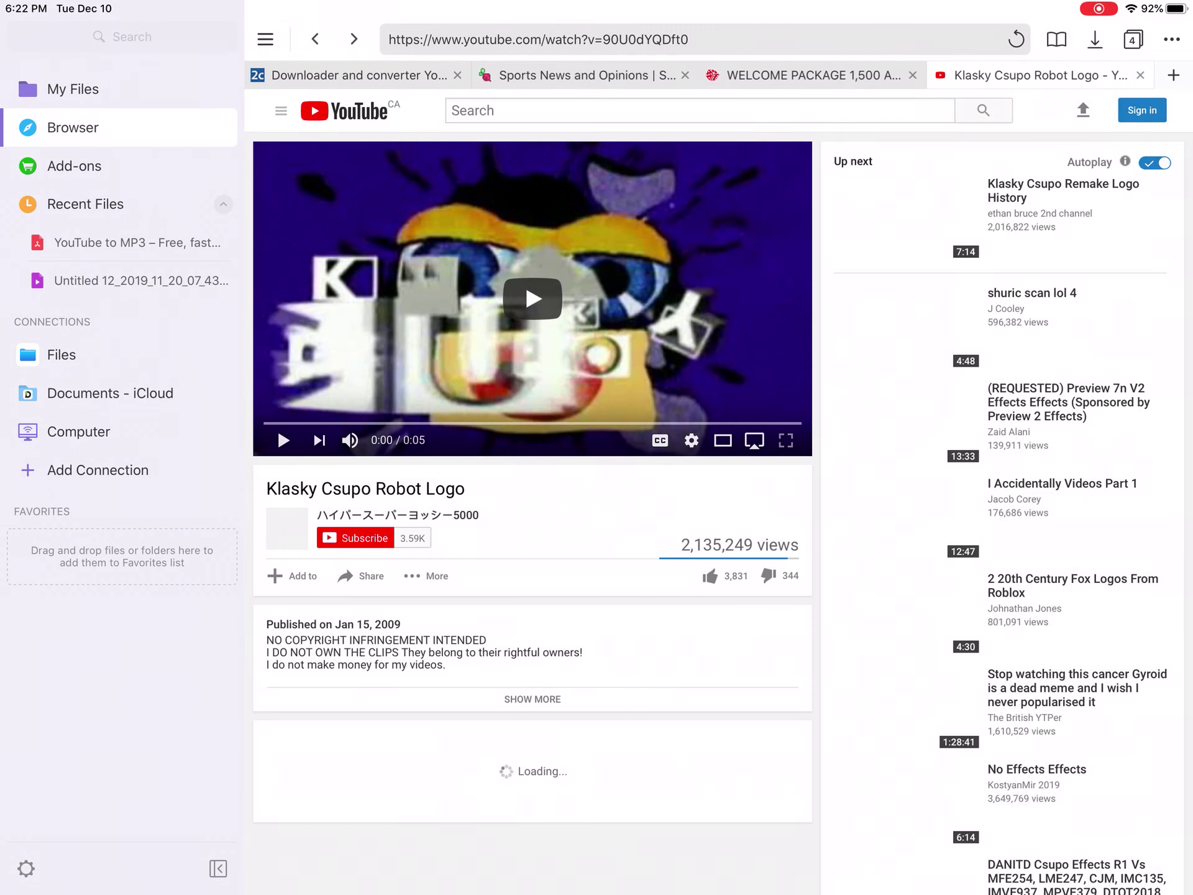
left_click(1173, 75)
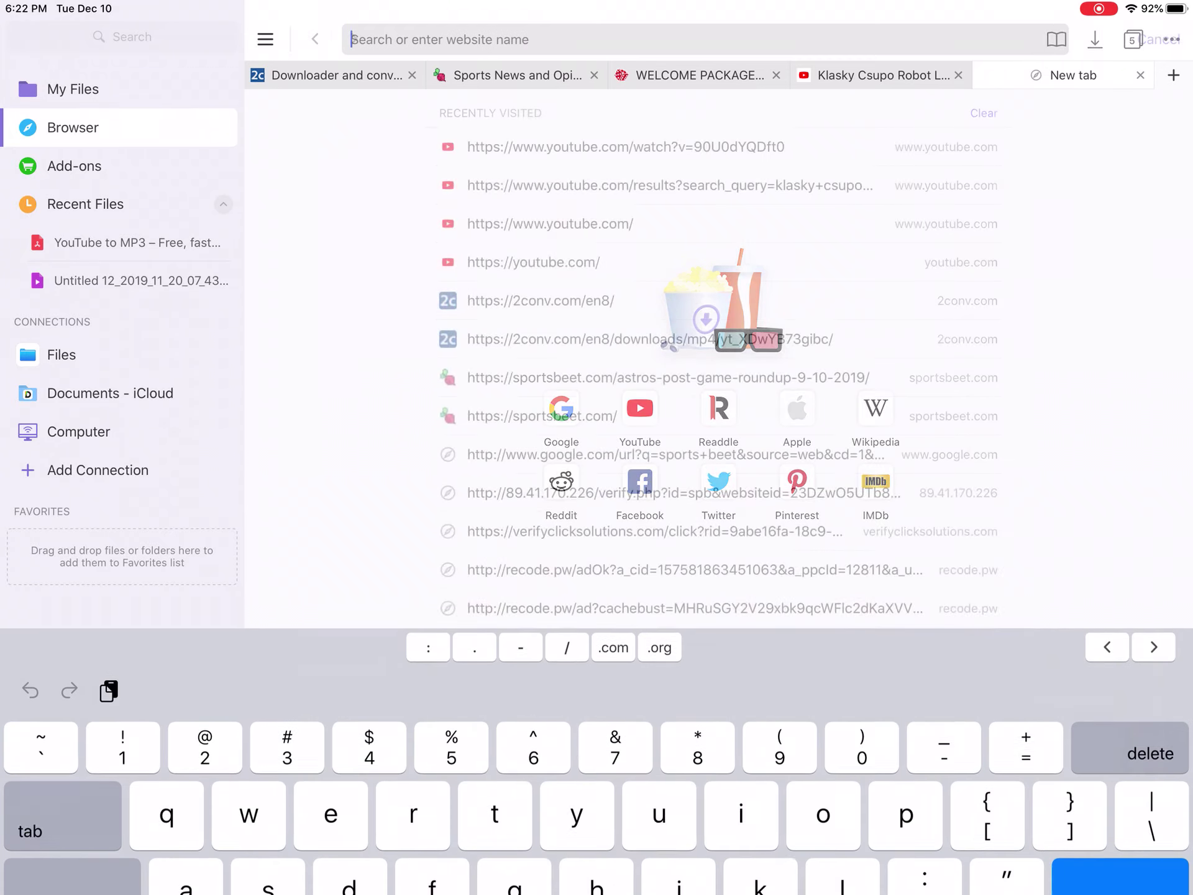
type("you")
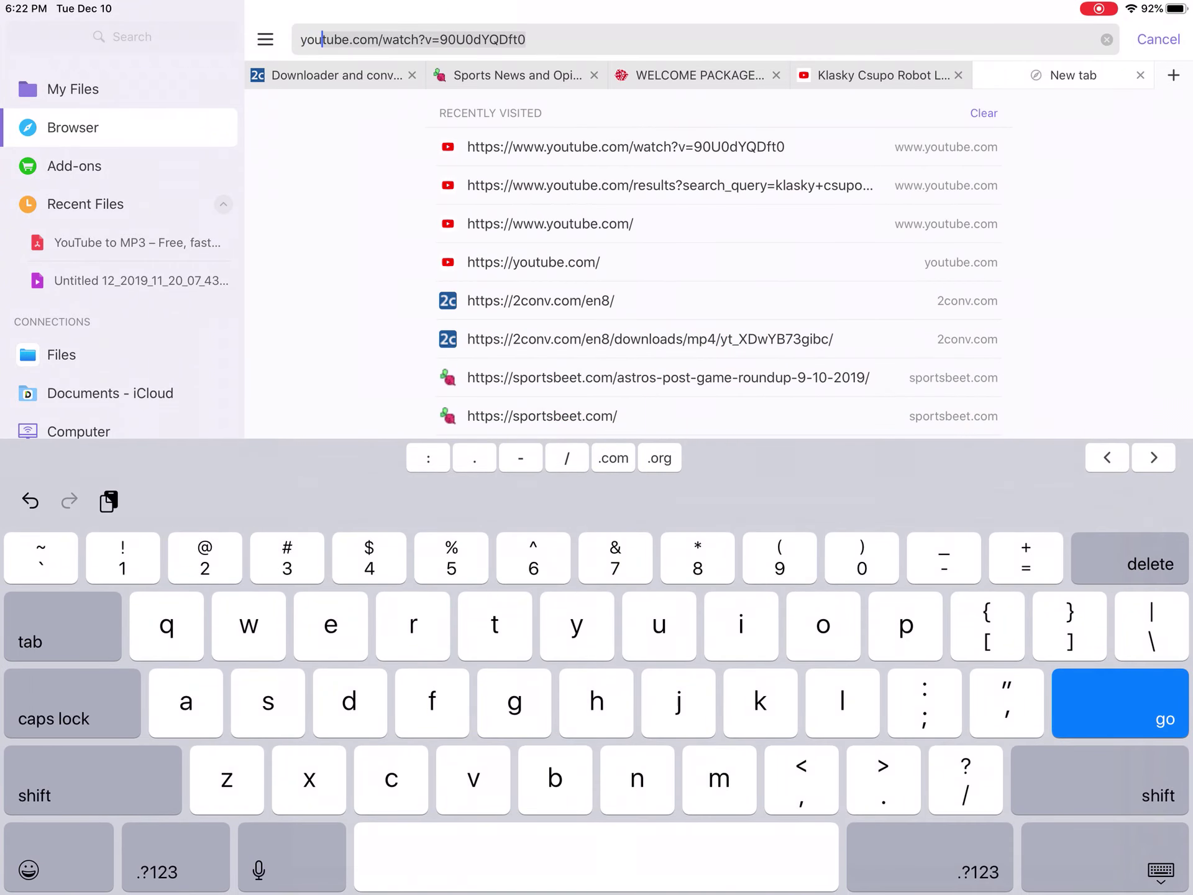
type("tu")
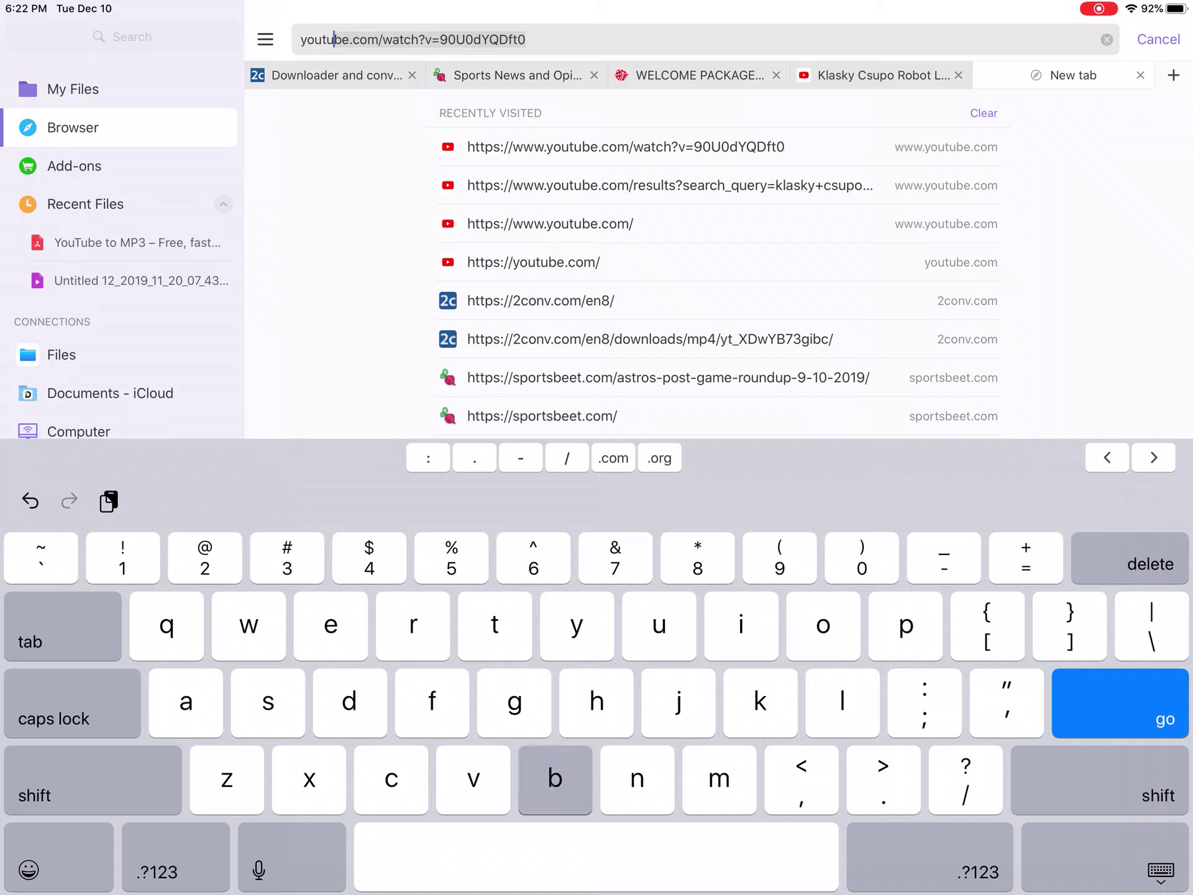
type("beto")
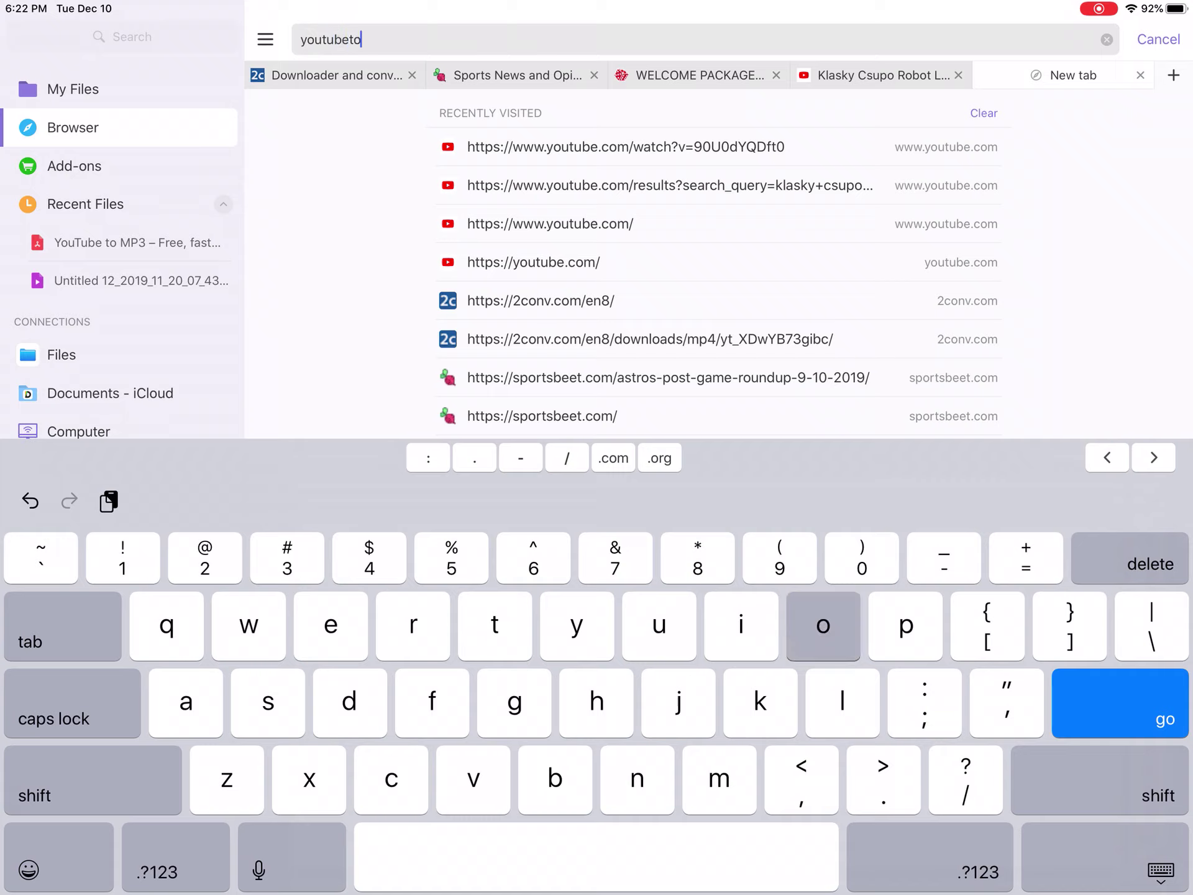
Search the web for 'youtube to mp3' in the new tab
key("BackSpace")
key("BackSpace")
type(" t")
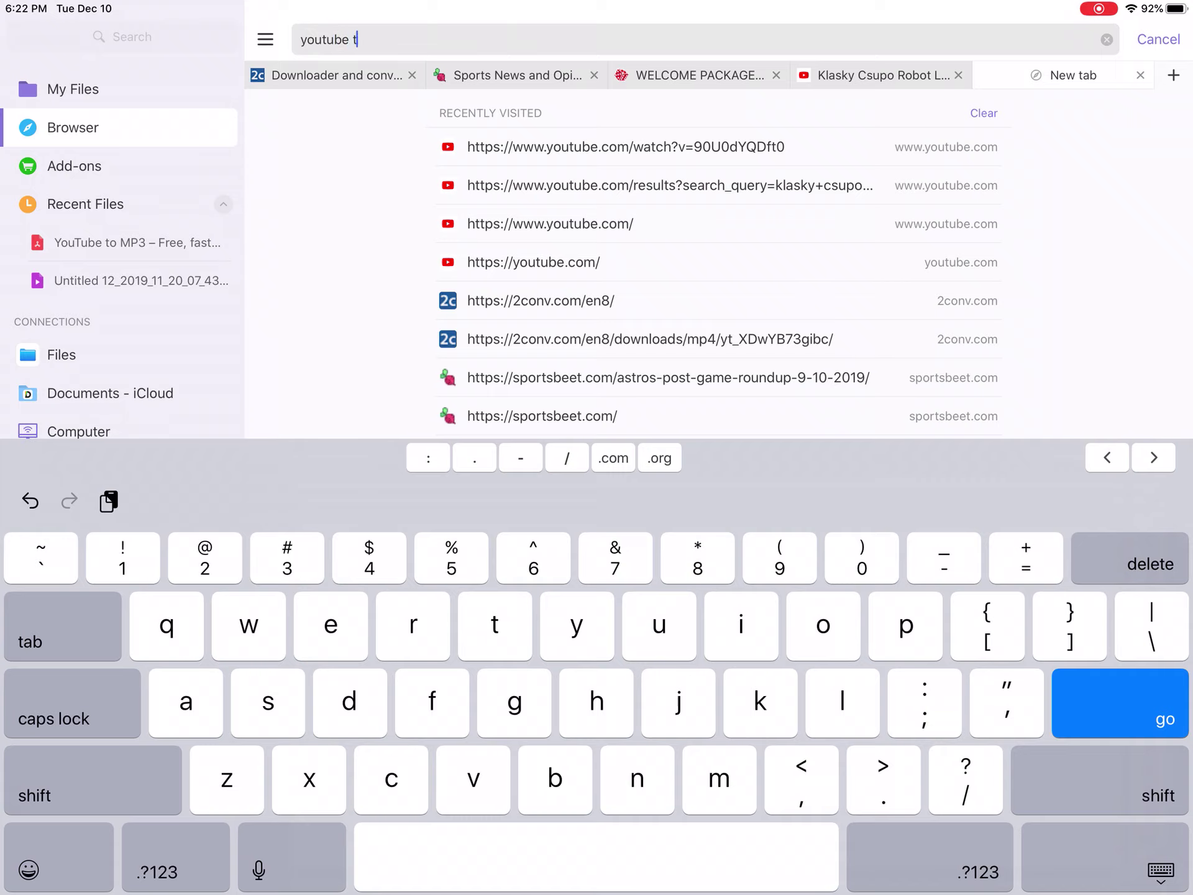
type("o mp3")
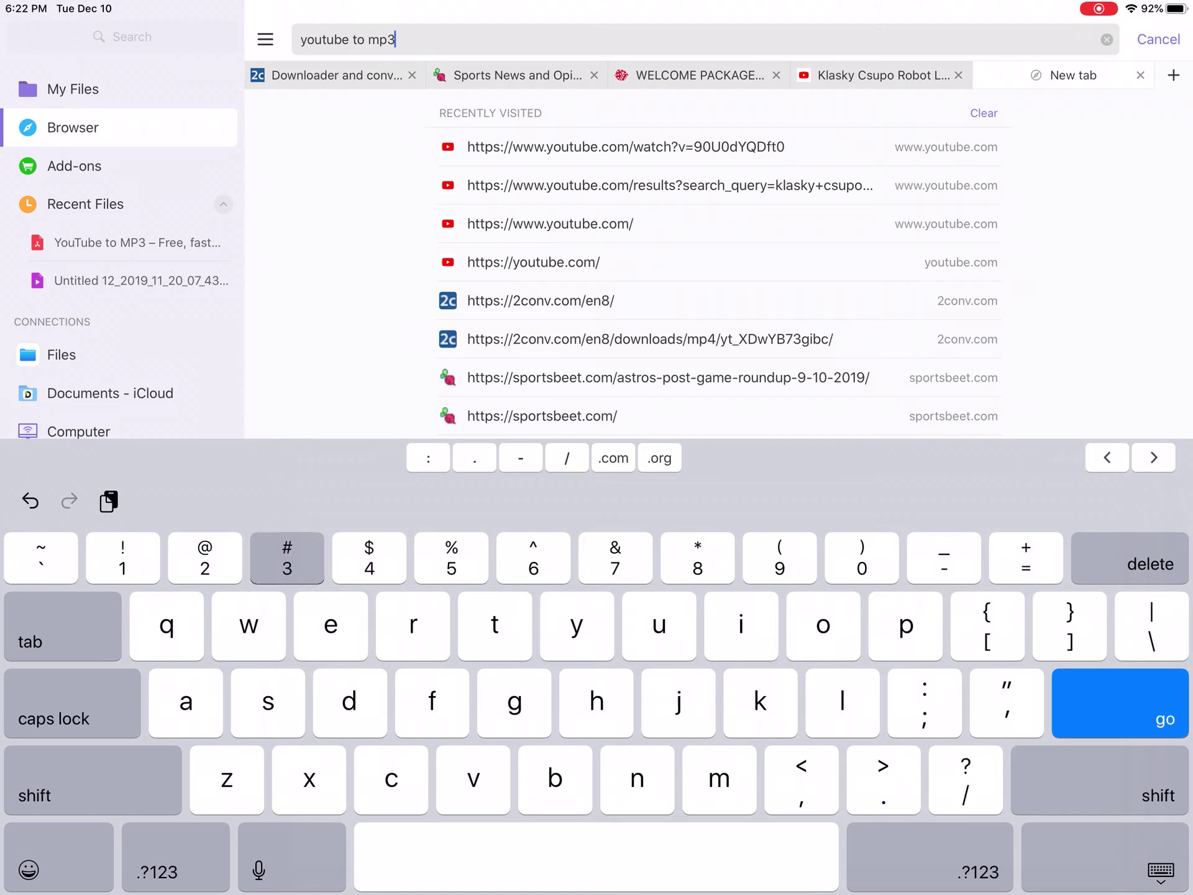
key("Return")
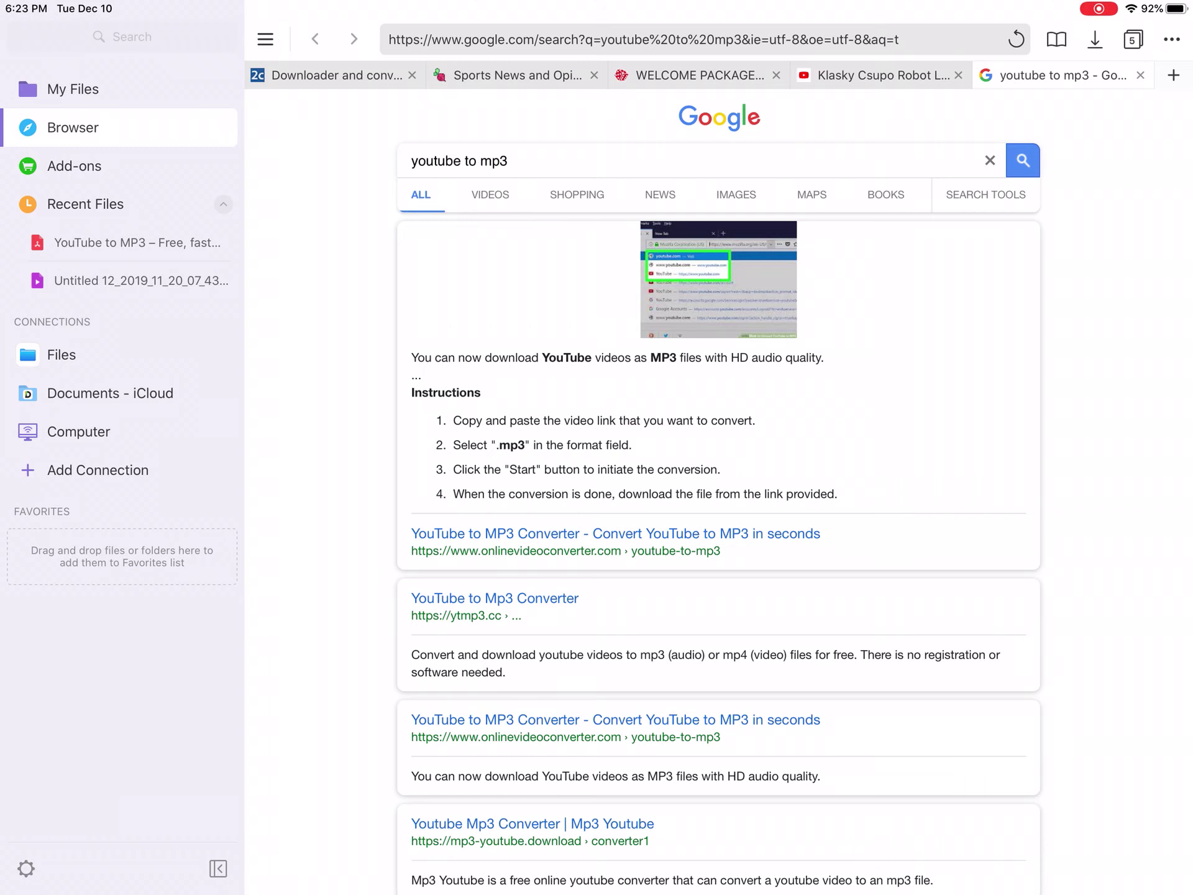
scroll(718, 492, "down", 2)
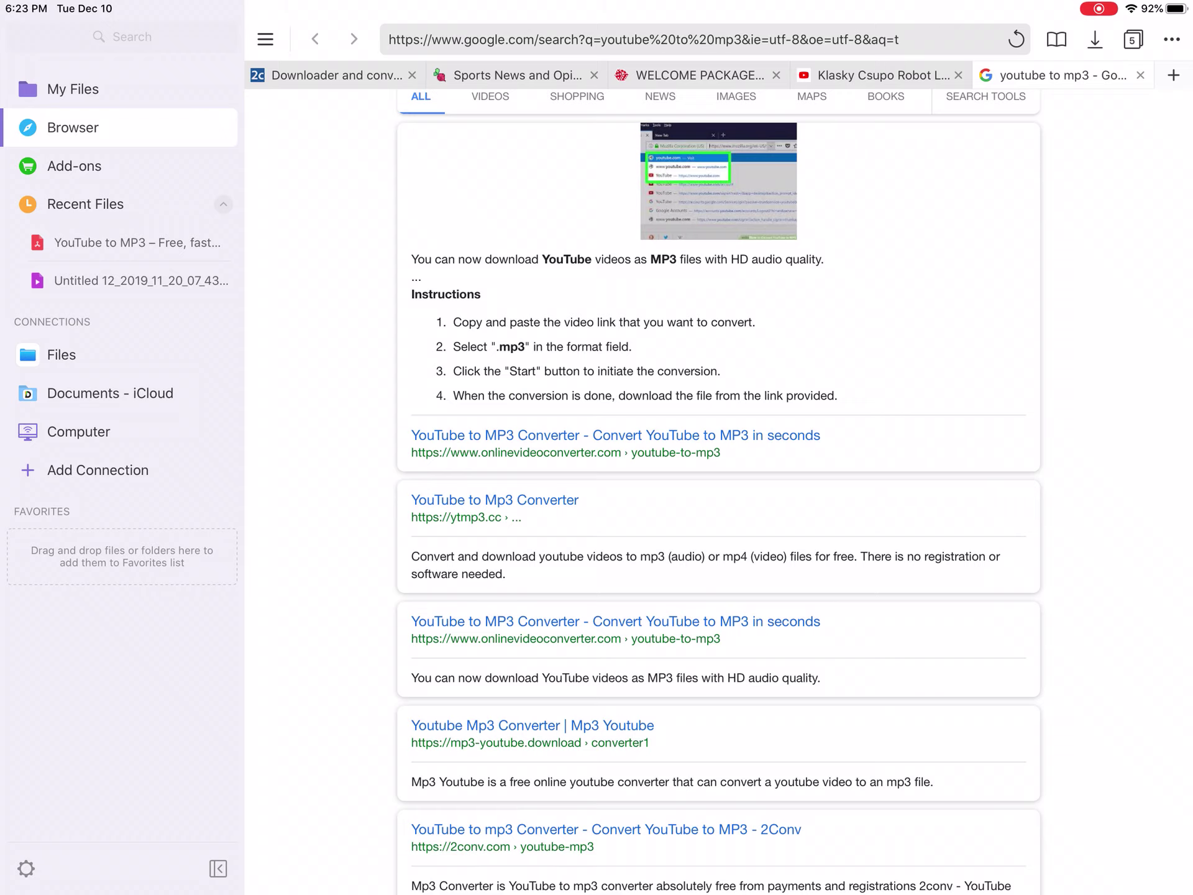
Check the YouTube to Mp3 and SaveMP3 converter results
left_click(496, 500)
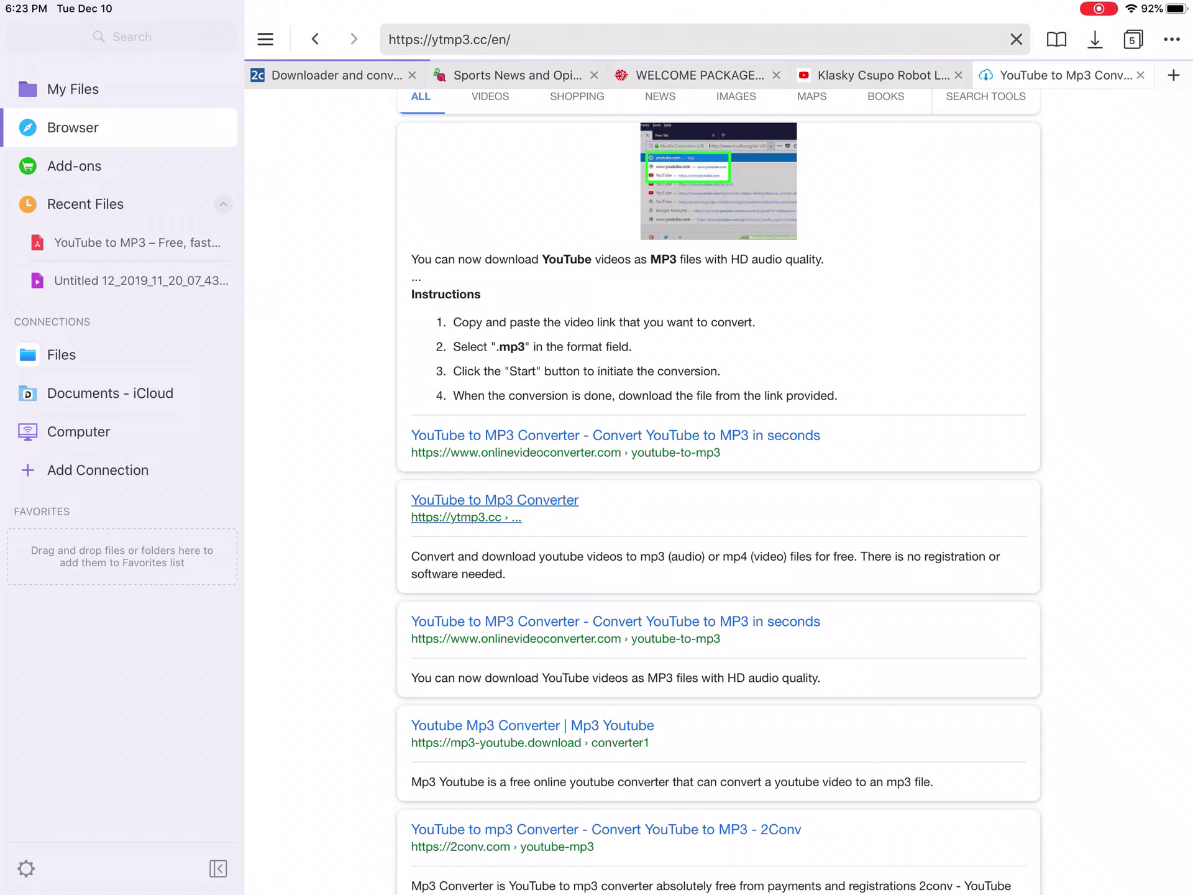
left_click(315, 39)
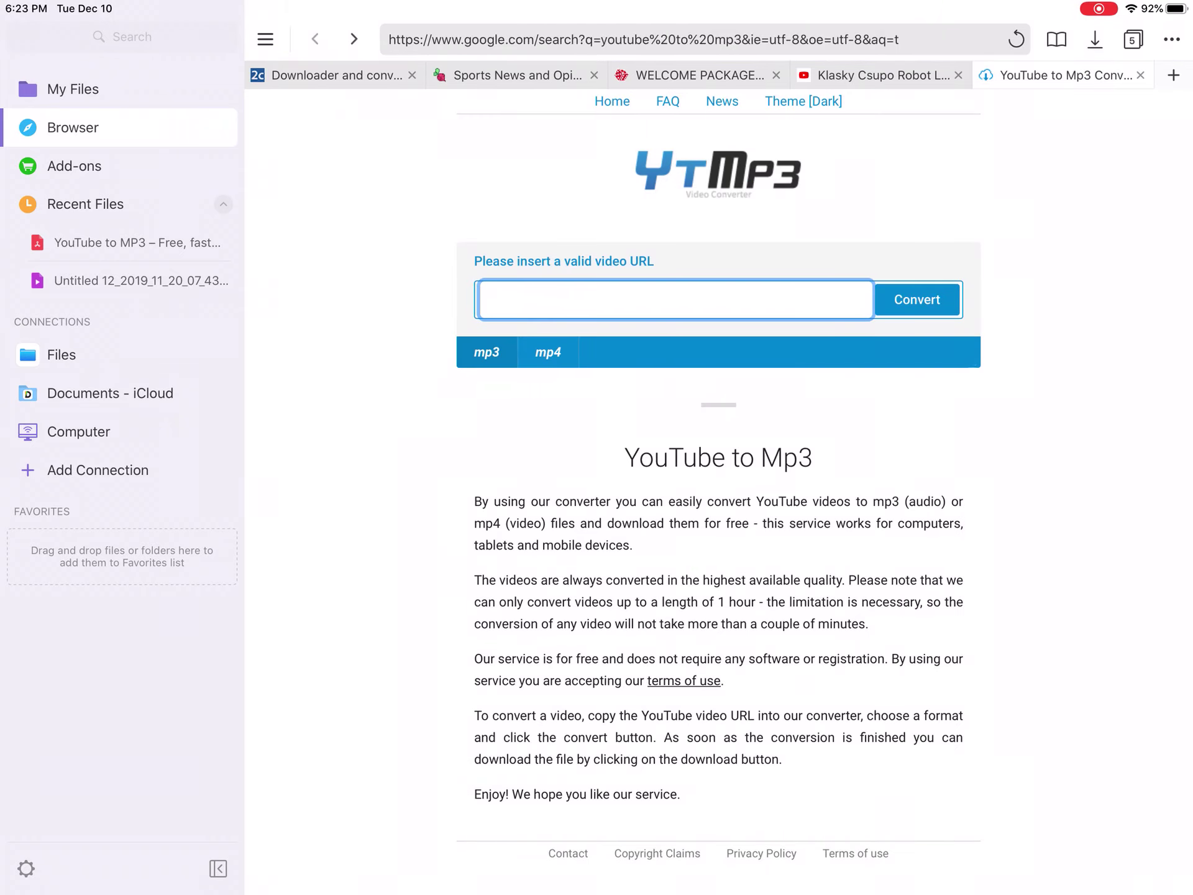
scroll(718, 494, "down", 3)
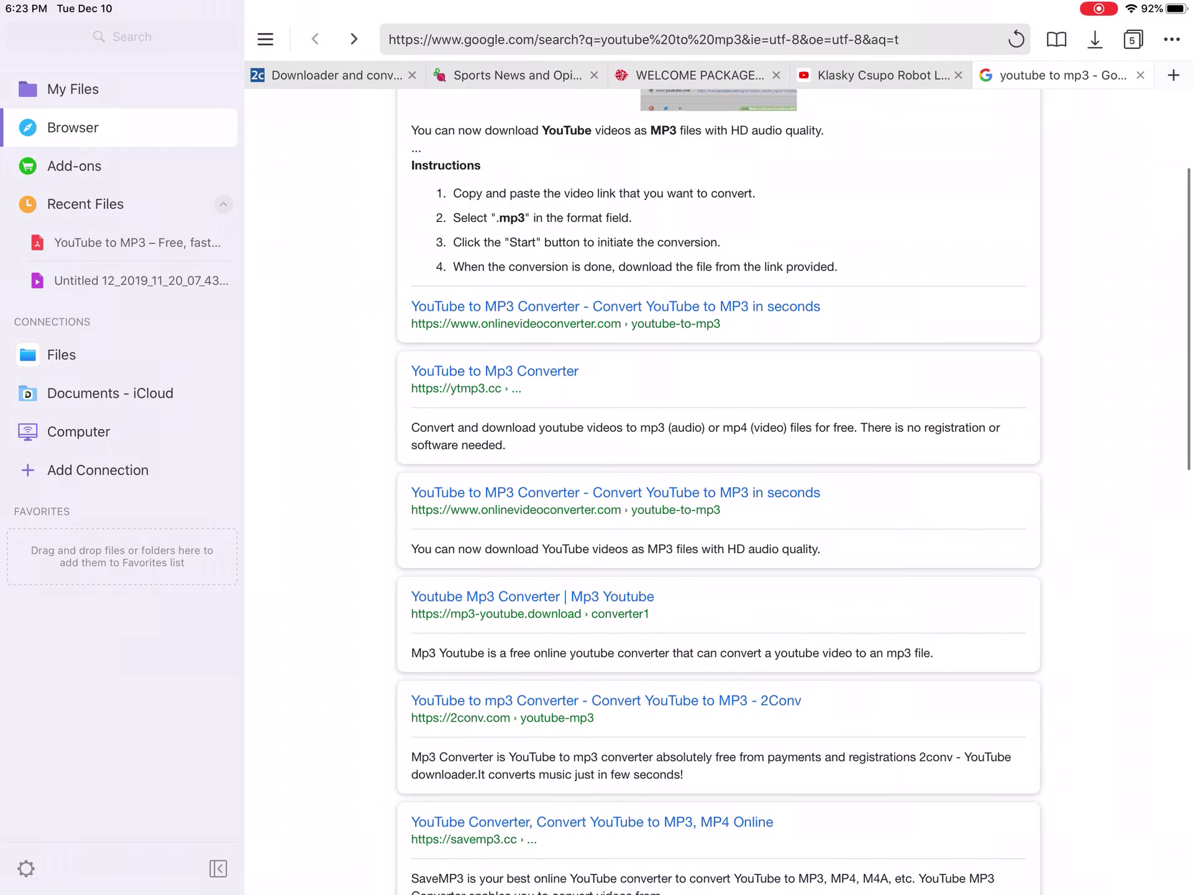
left_click(592, 820)
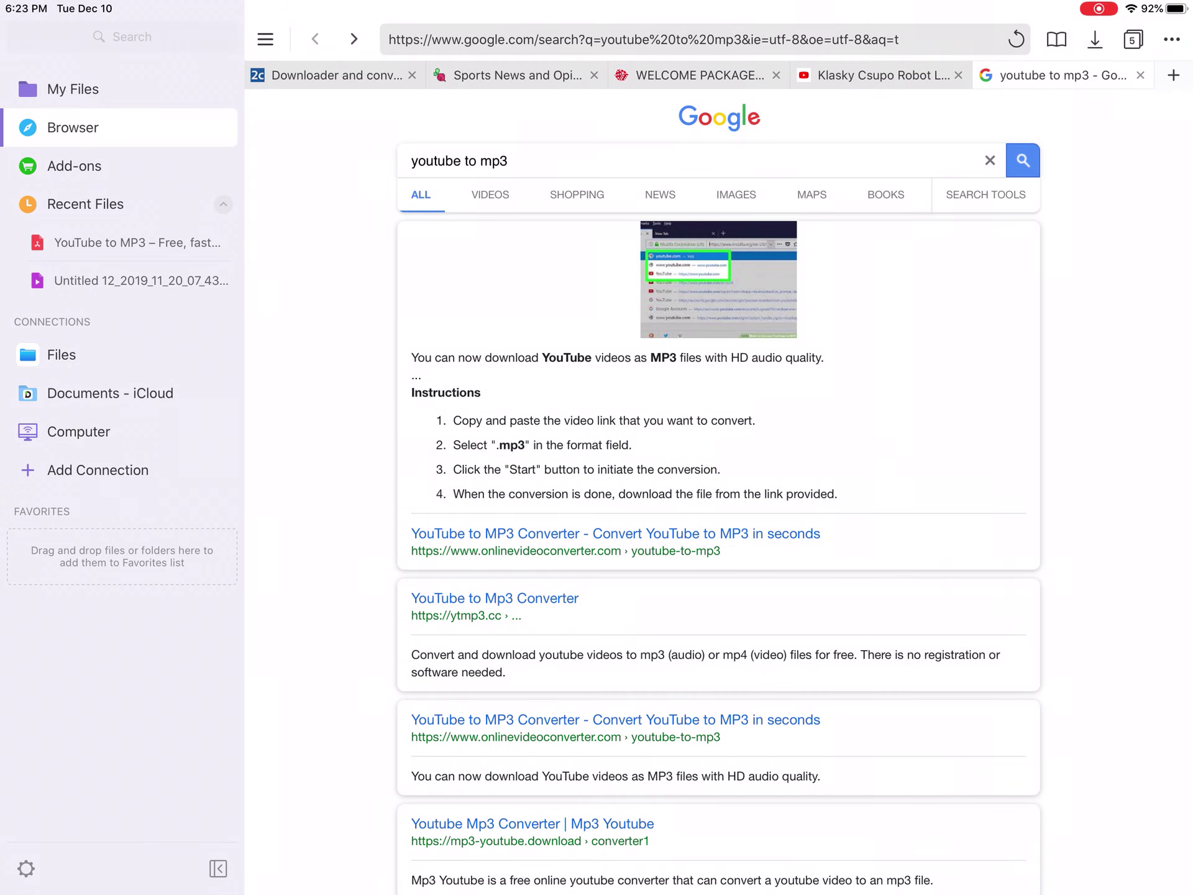
Visit onlinevideoconverter and dismiss its alert, then switch to the 2conv tab
left_click(616, 720)
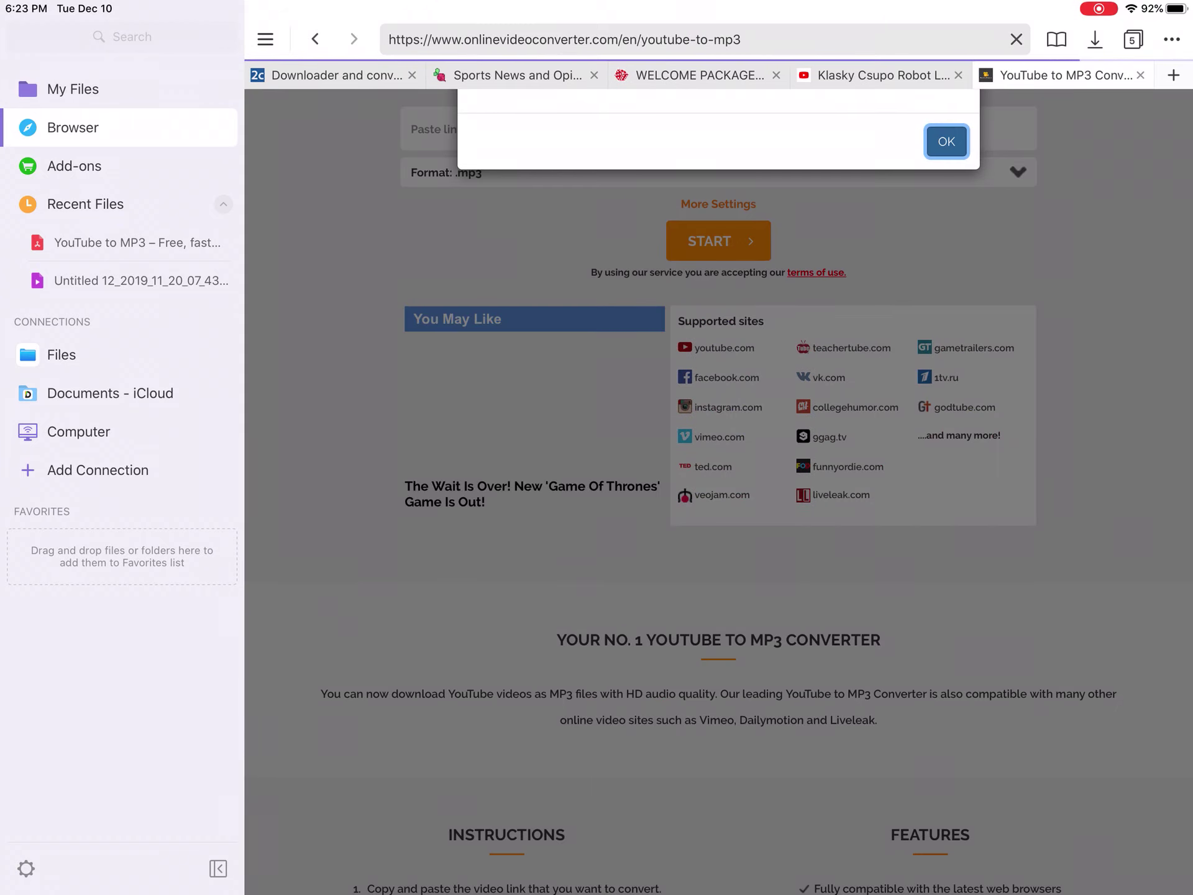
left_click(946, 141)
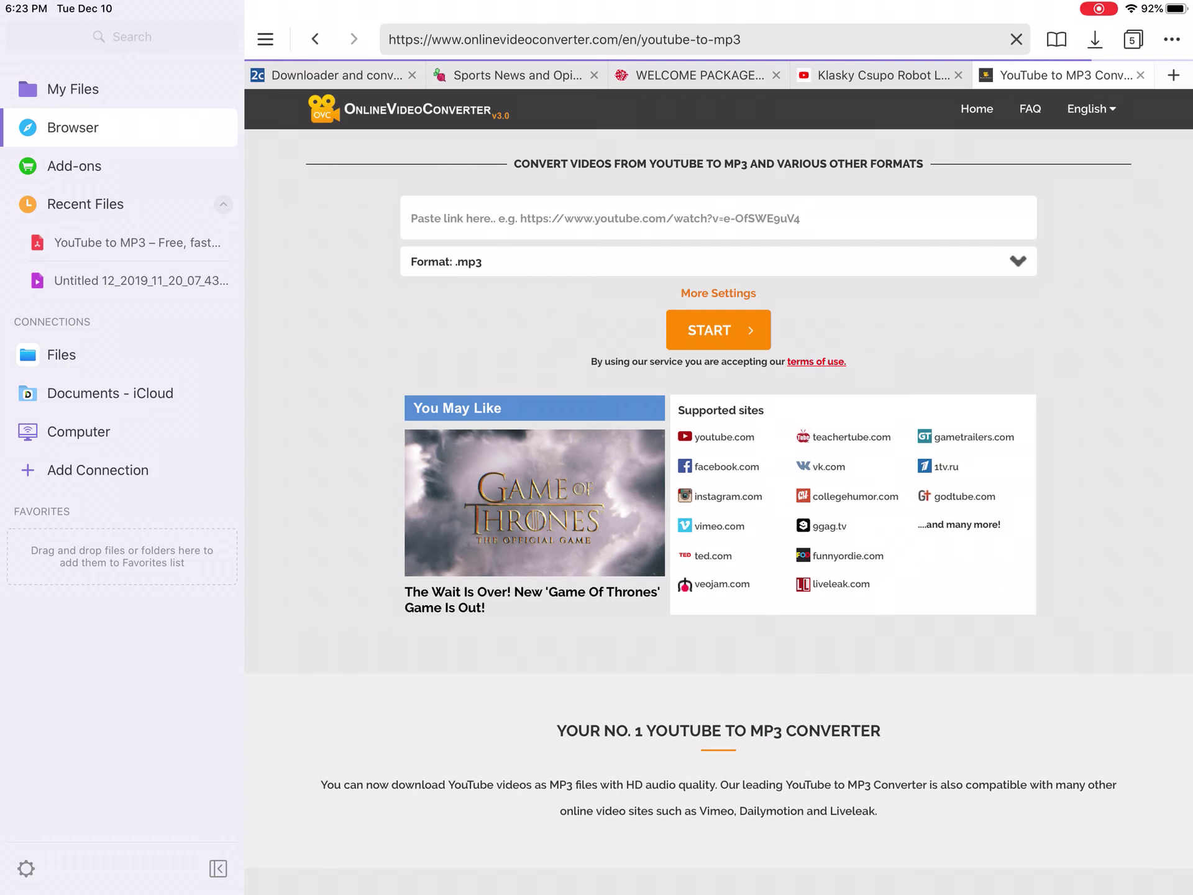
left_click(316, 39)
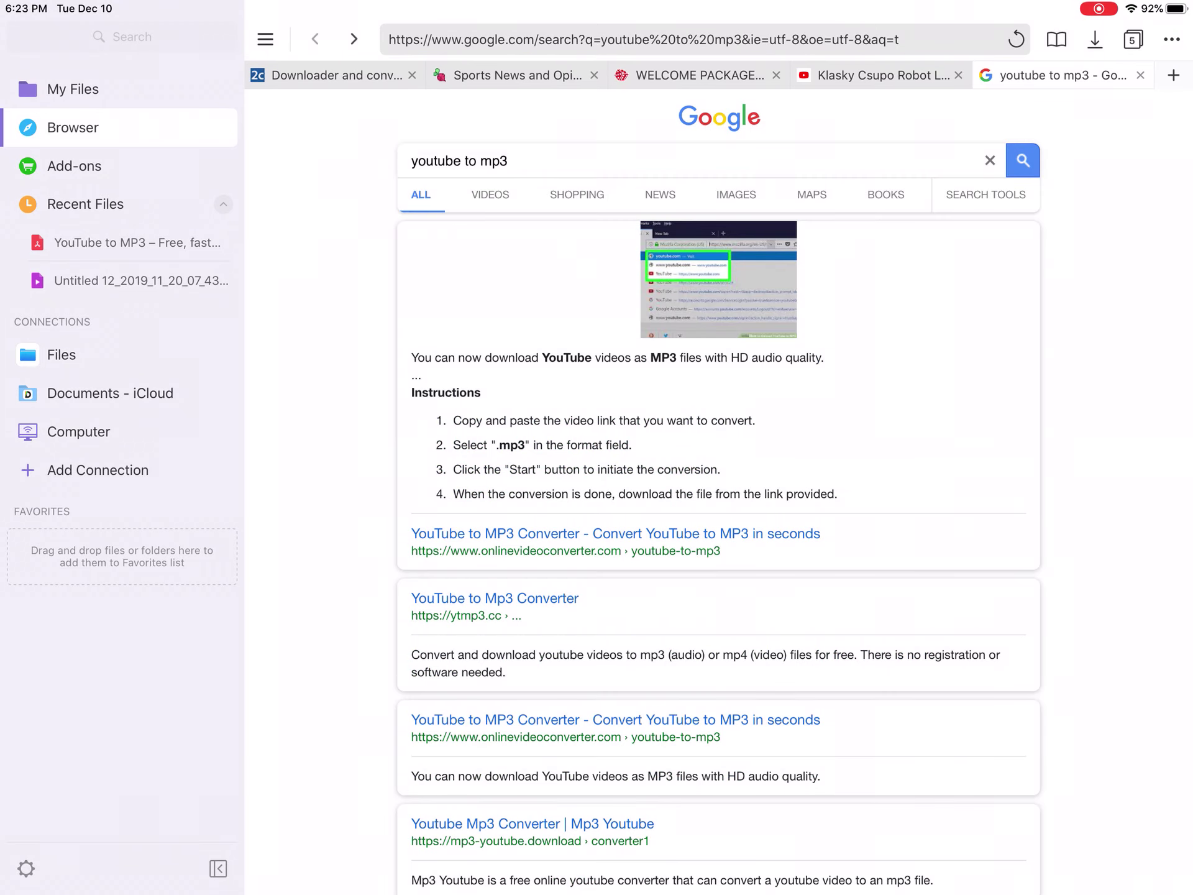
scroll(718, 495, "down", 7)
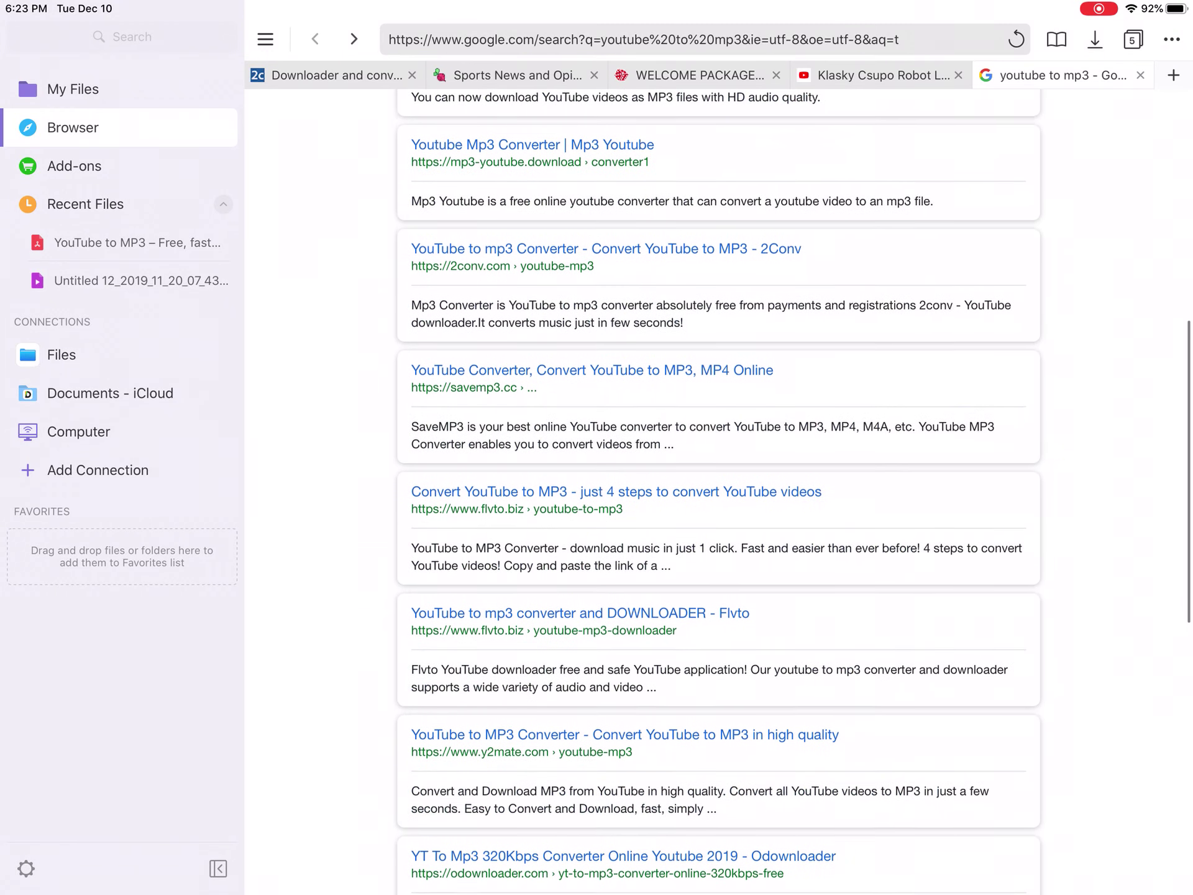
scroll(718, 494, "down", 2)
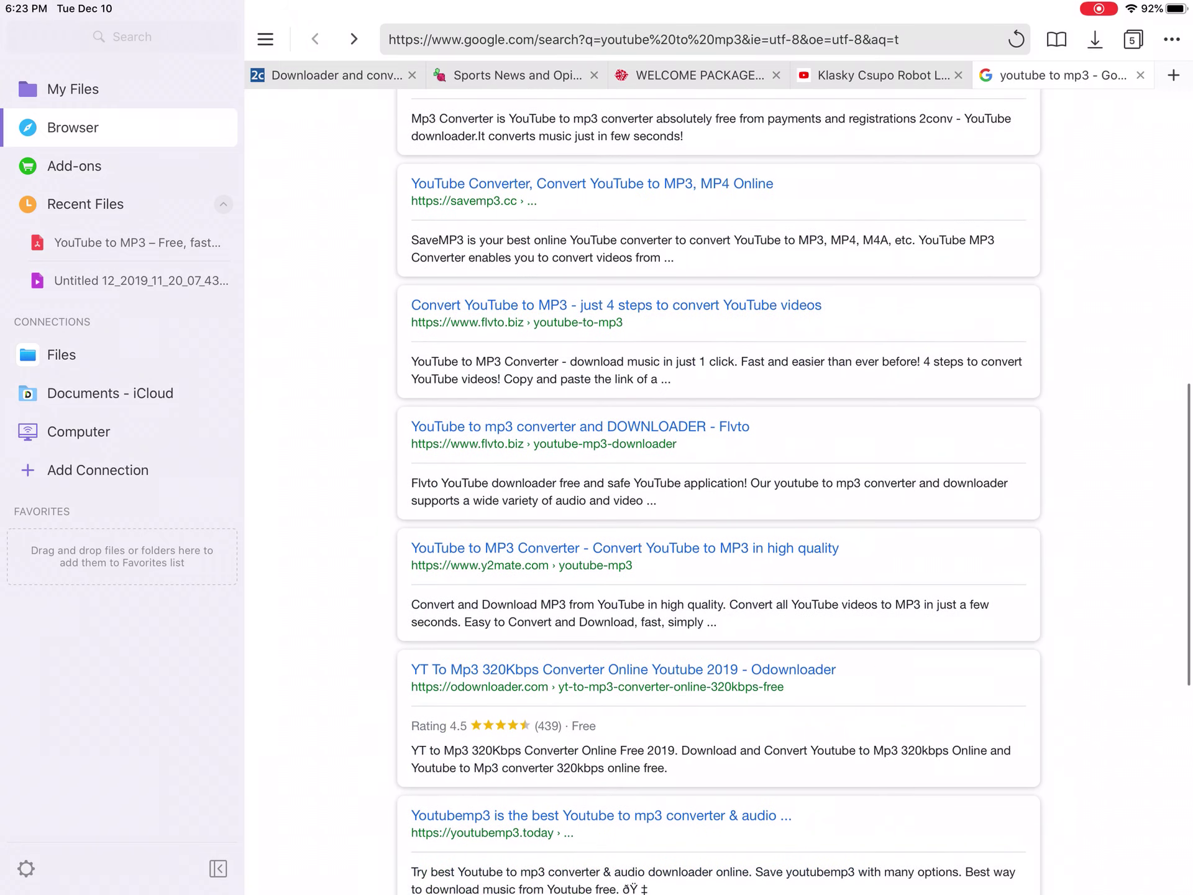
scroll(718, 494, "up", 10)
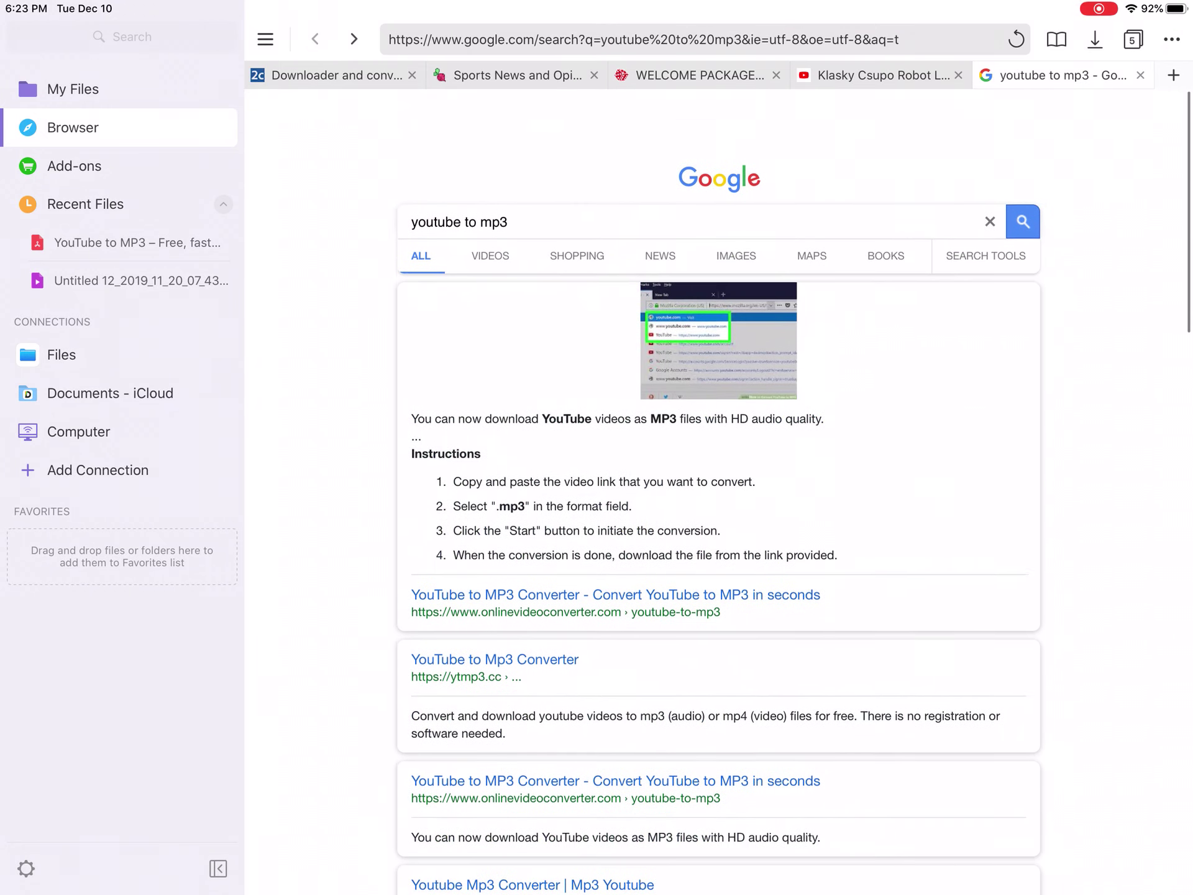
left_click(327, 74)
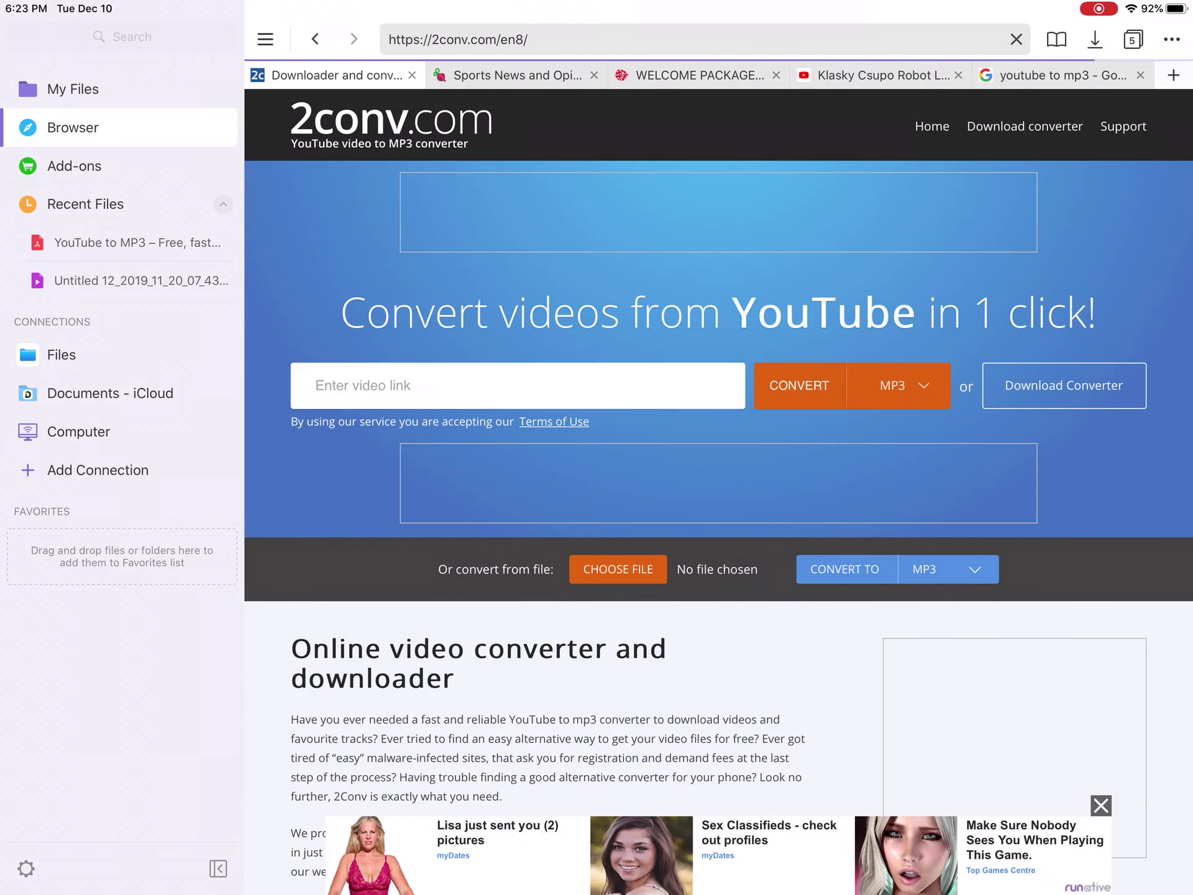
left_click(518, 385)
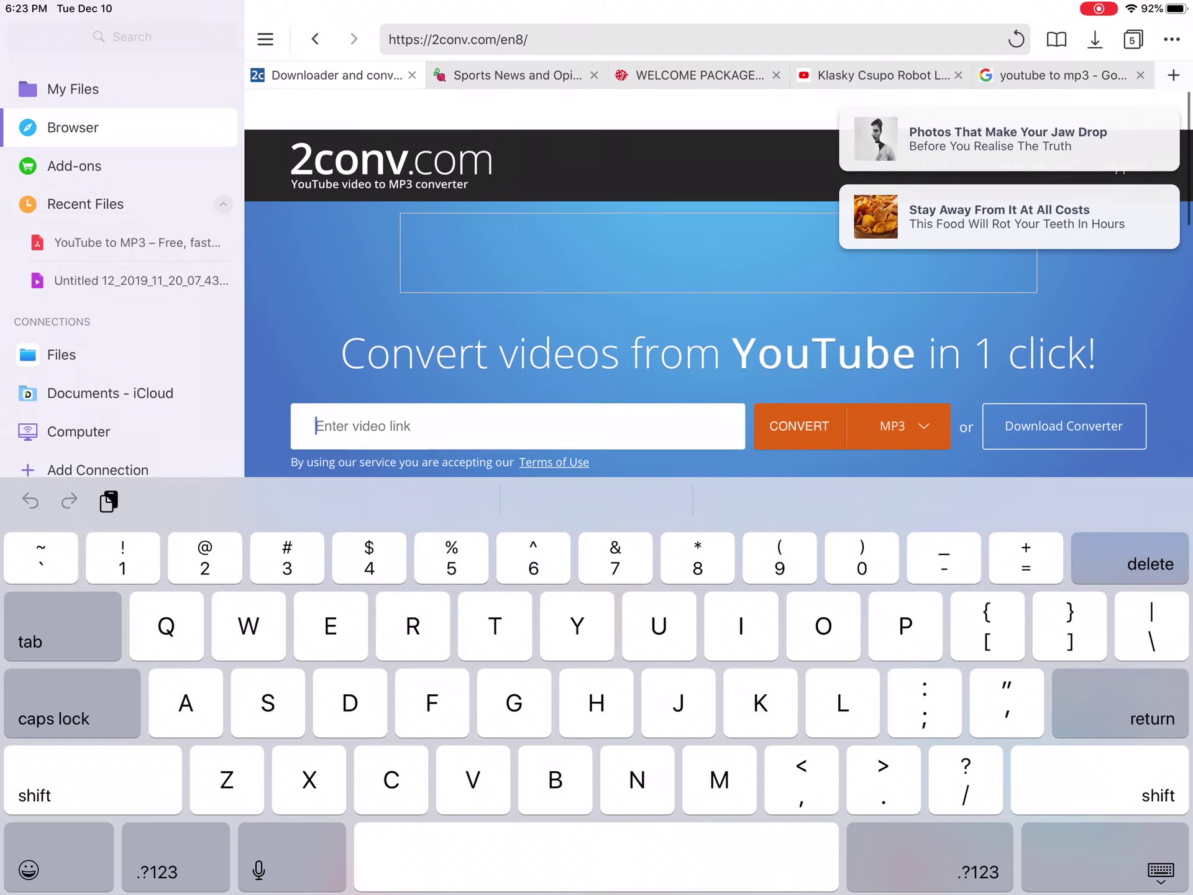
scroll(717, 280, "down", 3)
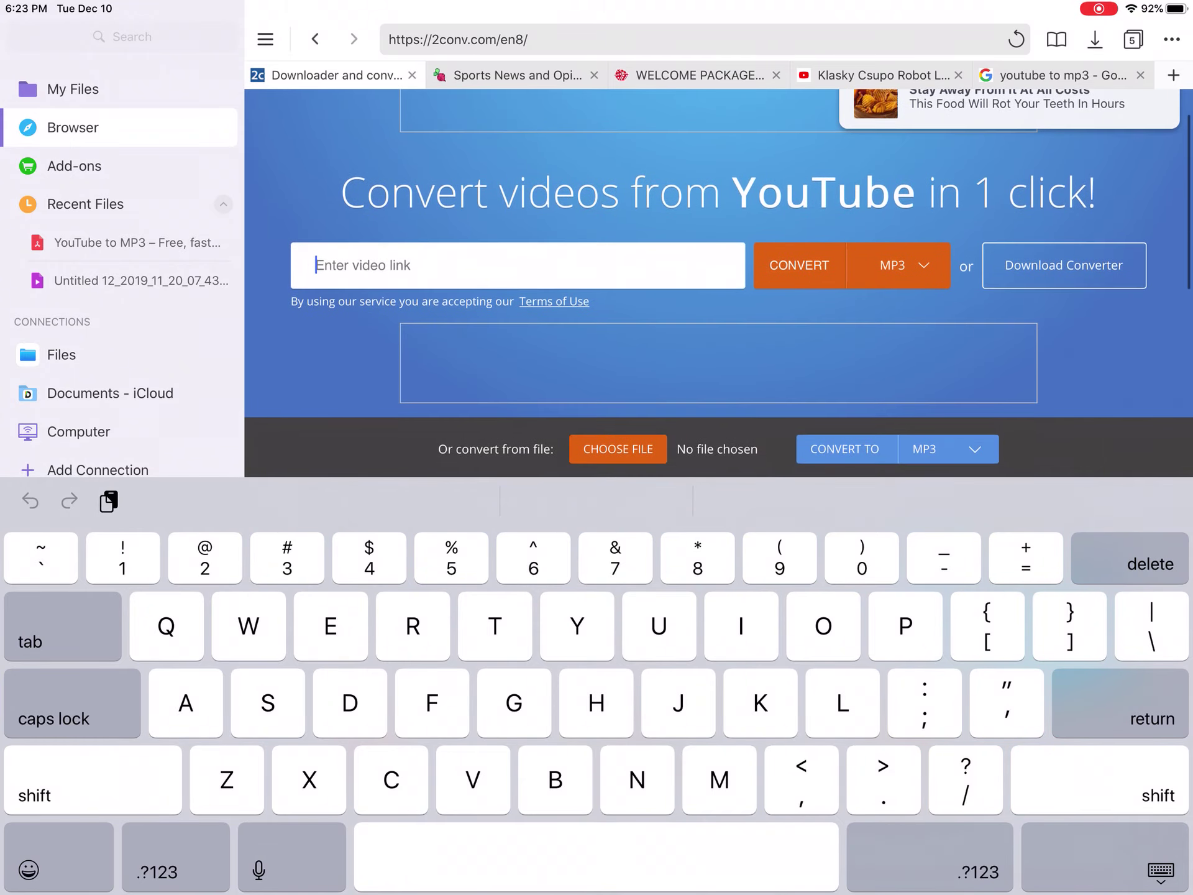
type("h")
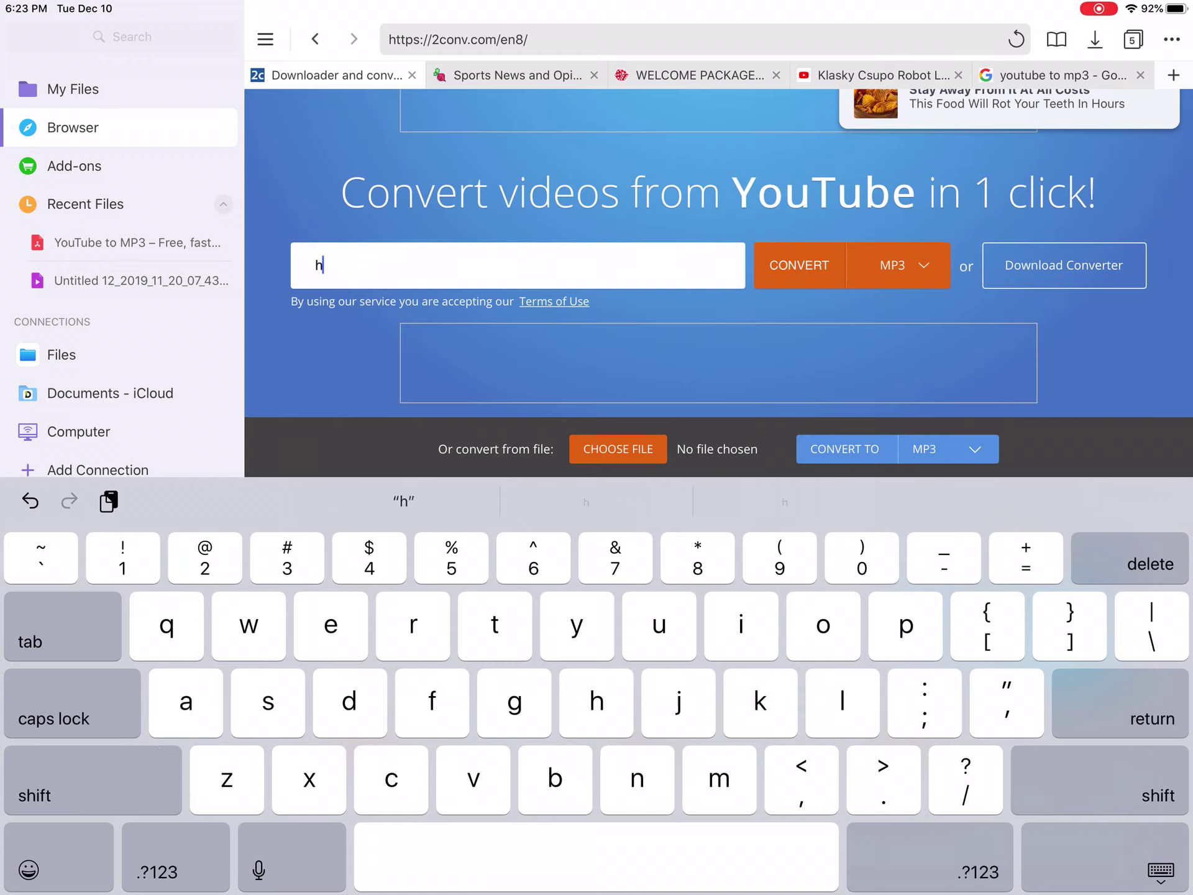
type("tpp")
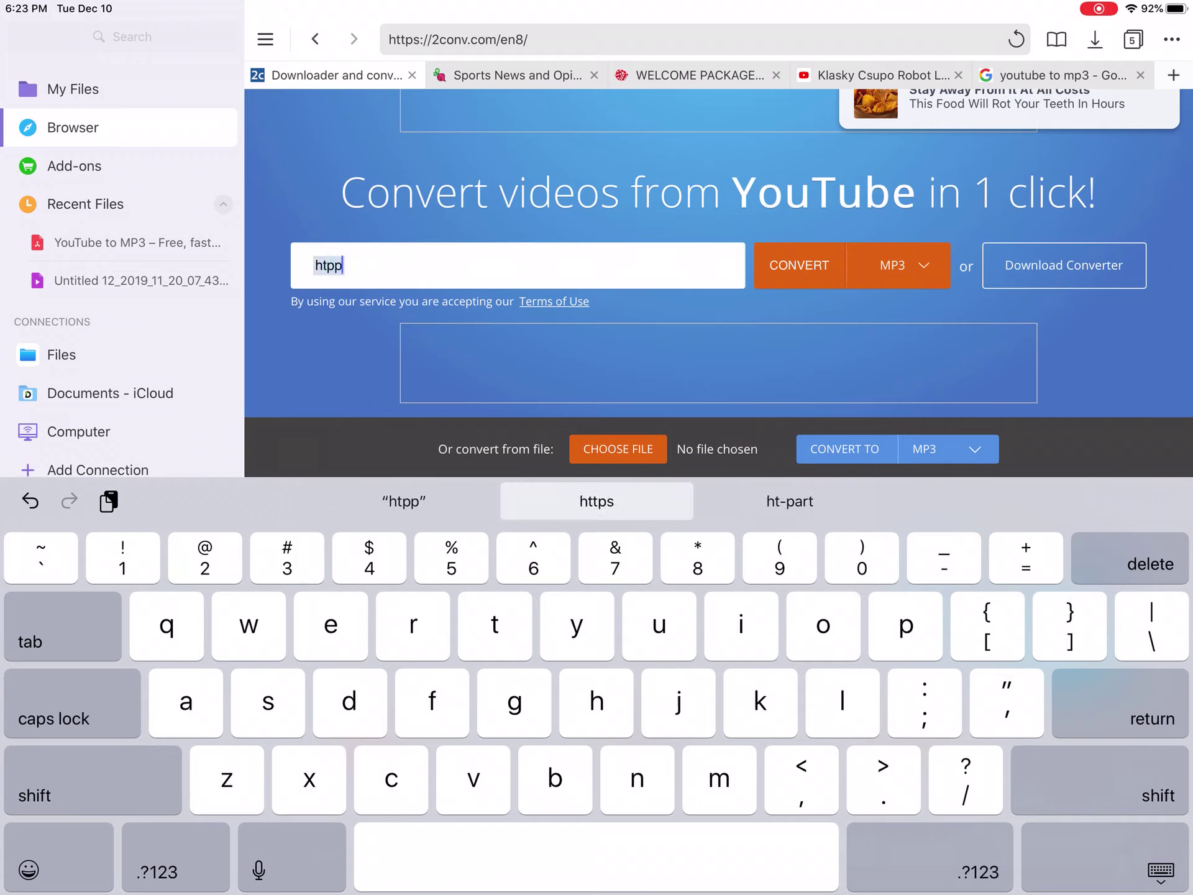
key("BackSpace")
key("BackSpace")
type("t")
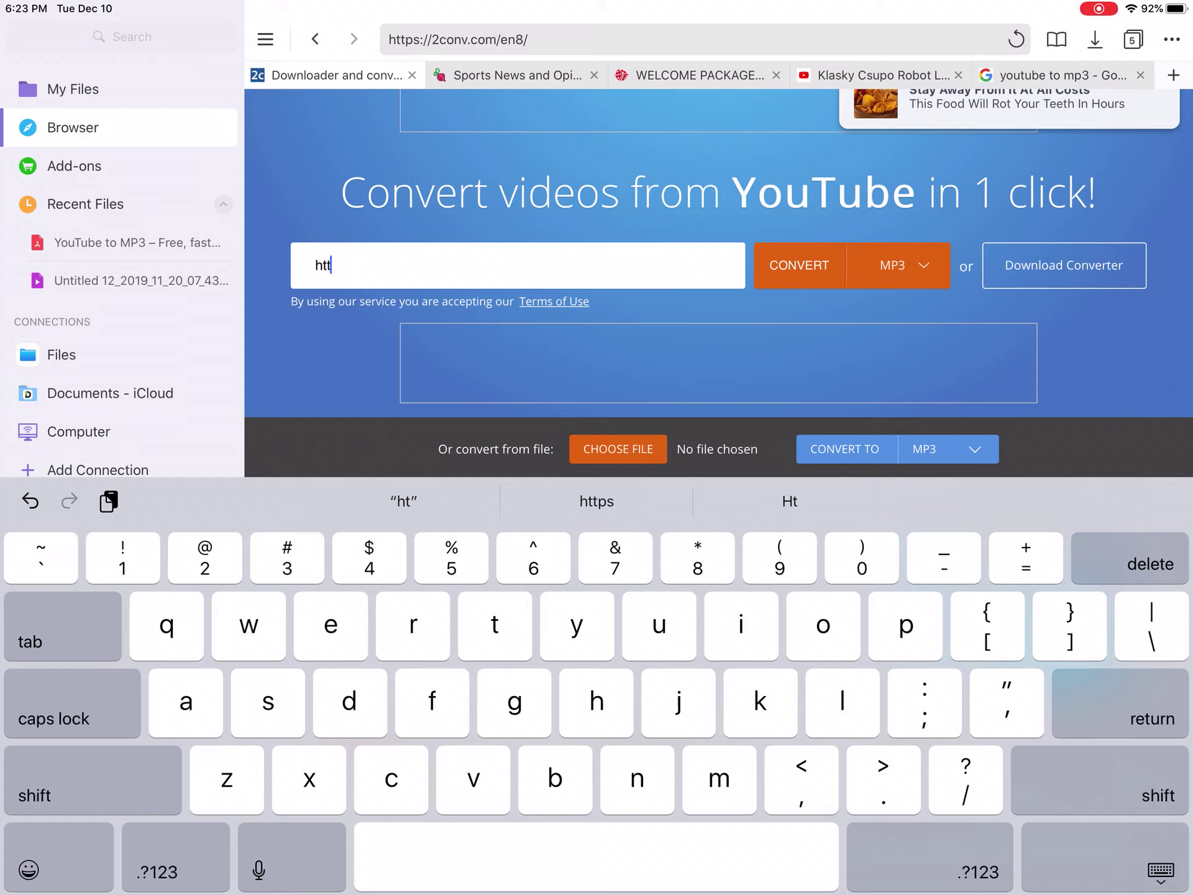
type("ps")
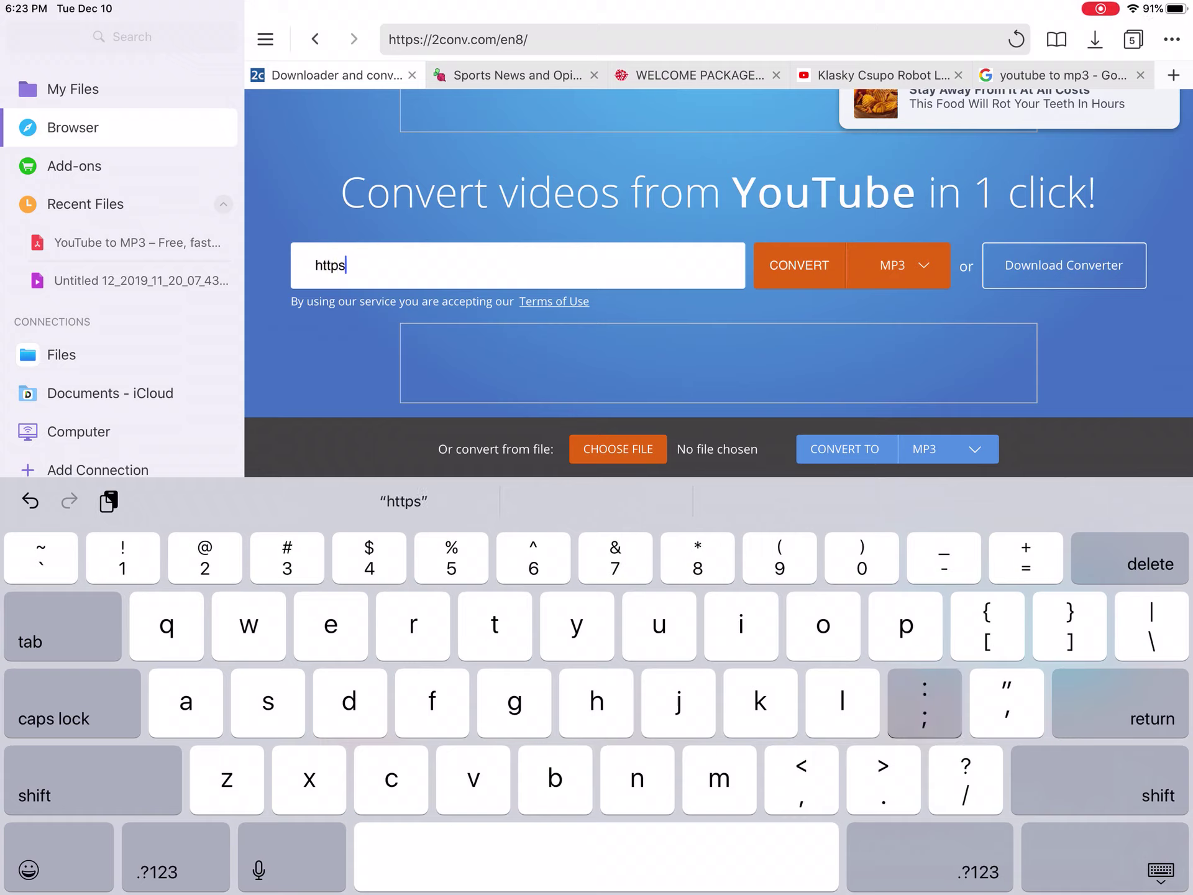
type("://")
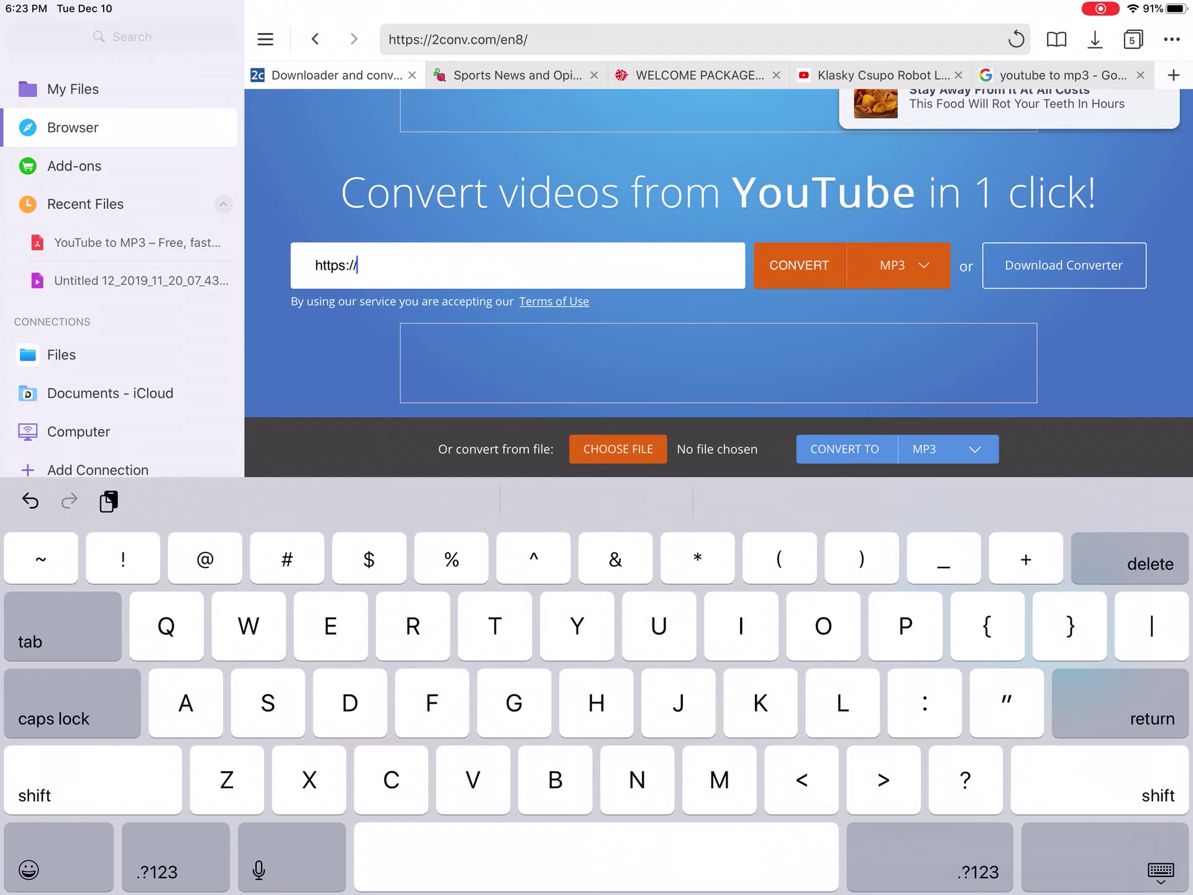
type("You")
key("shift")
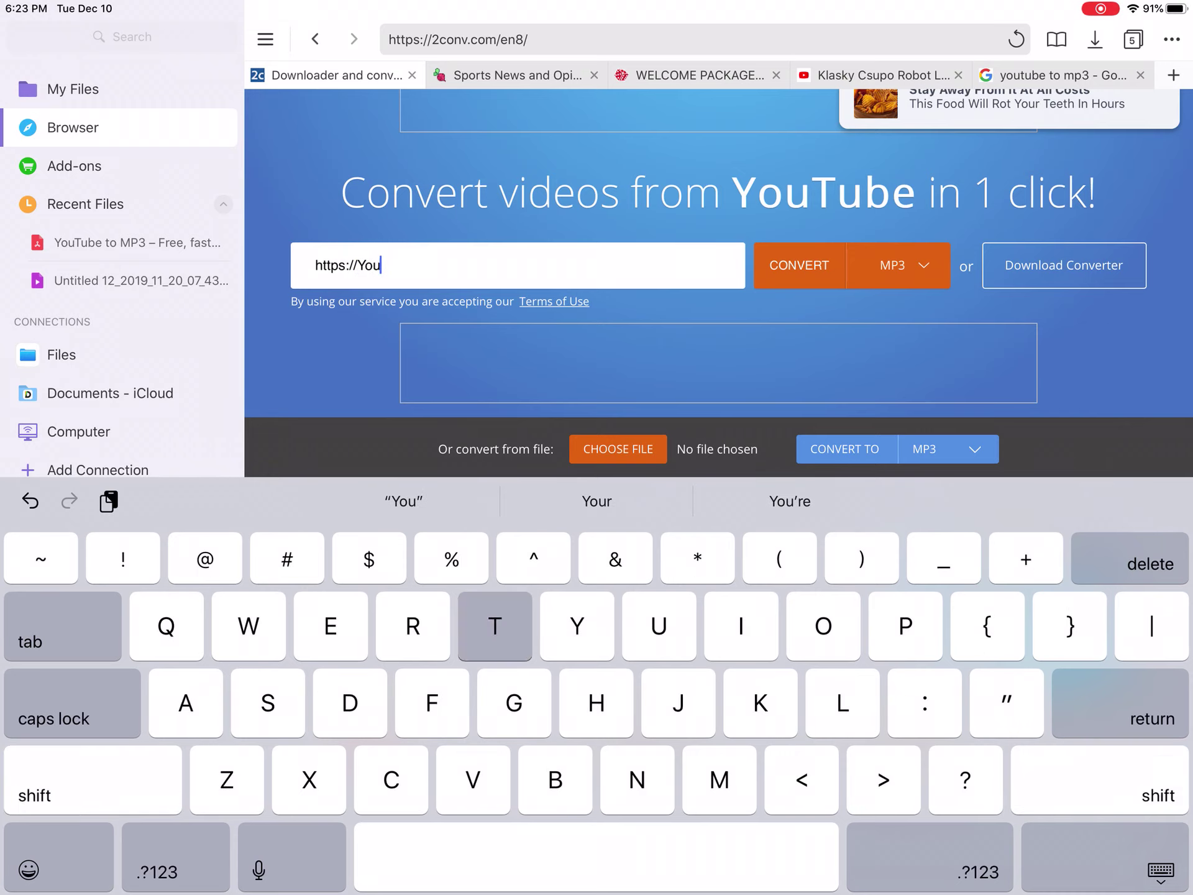
type("Tu.b")
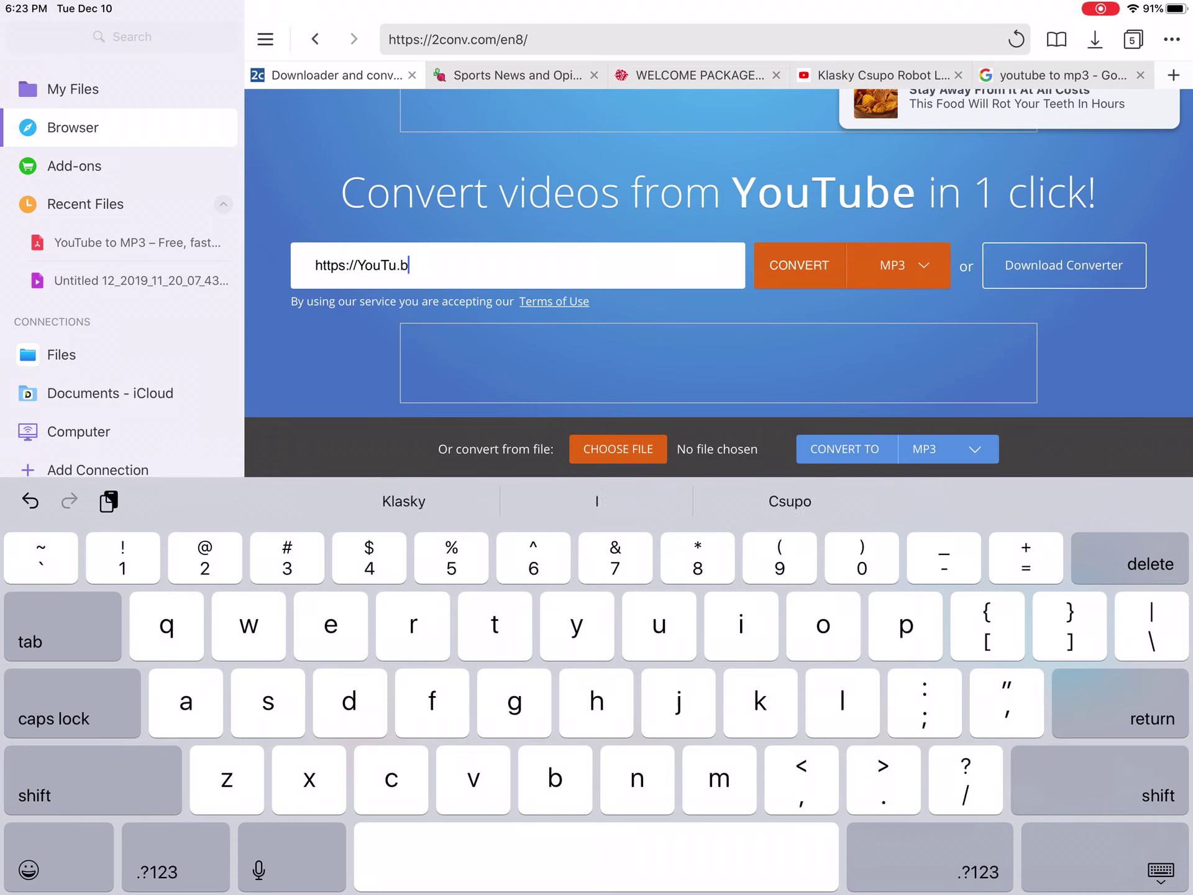
type("e/")
type("X")
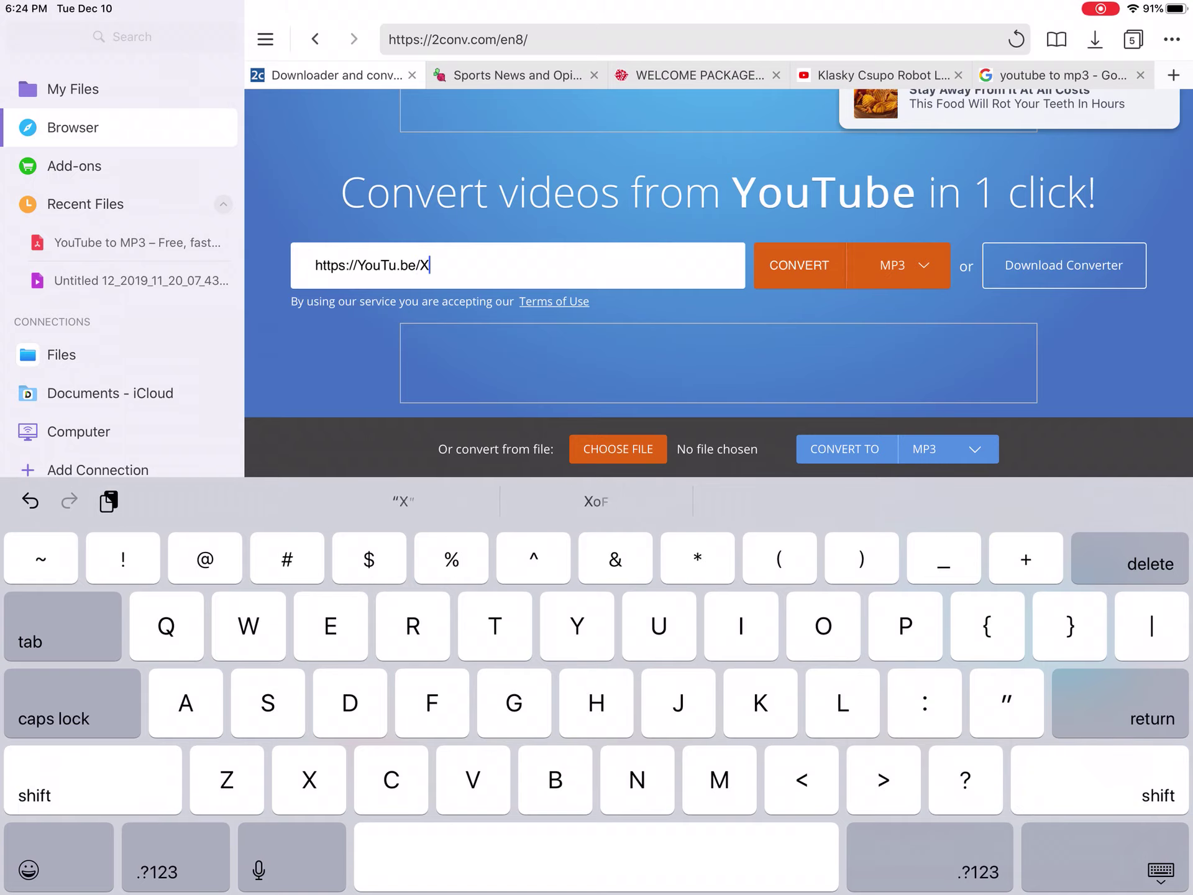
type("DwY")
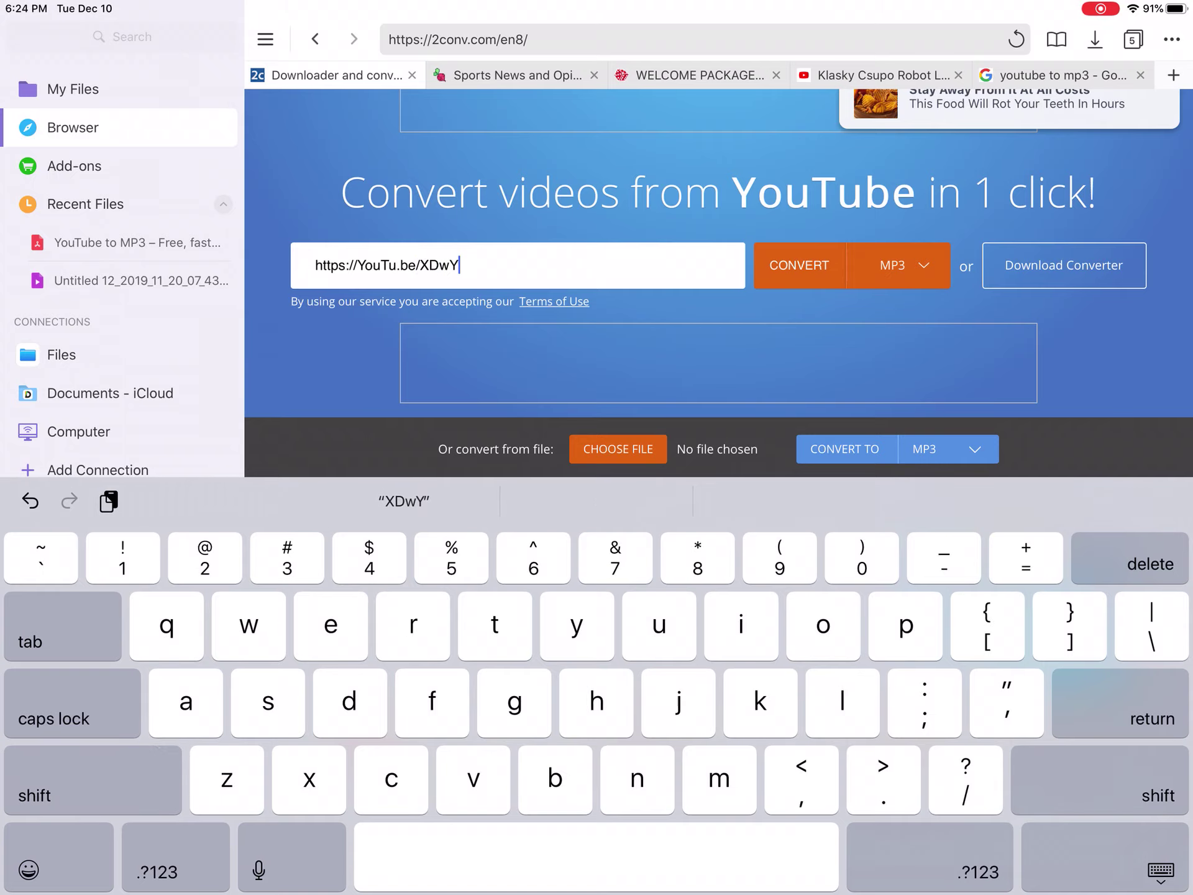
type("V")
key("BackSpace")
type("B")
type("7")
type("3")
type("bic")
key("Return")
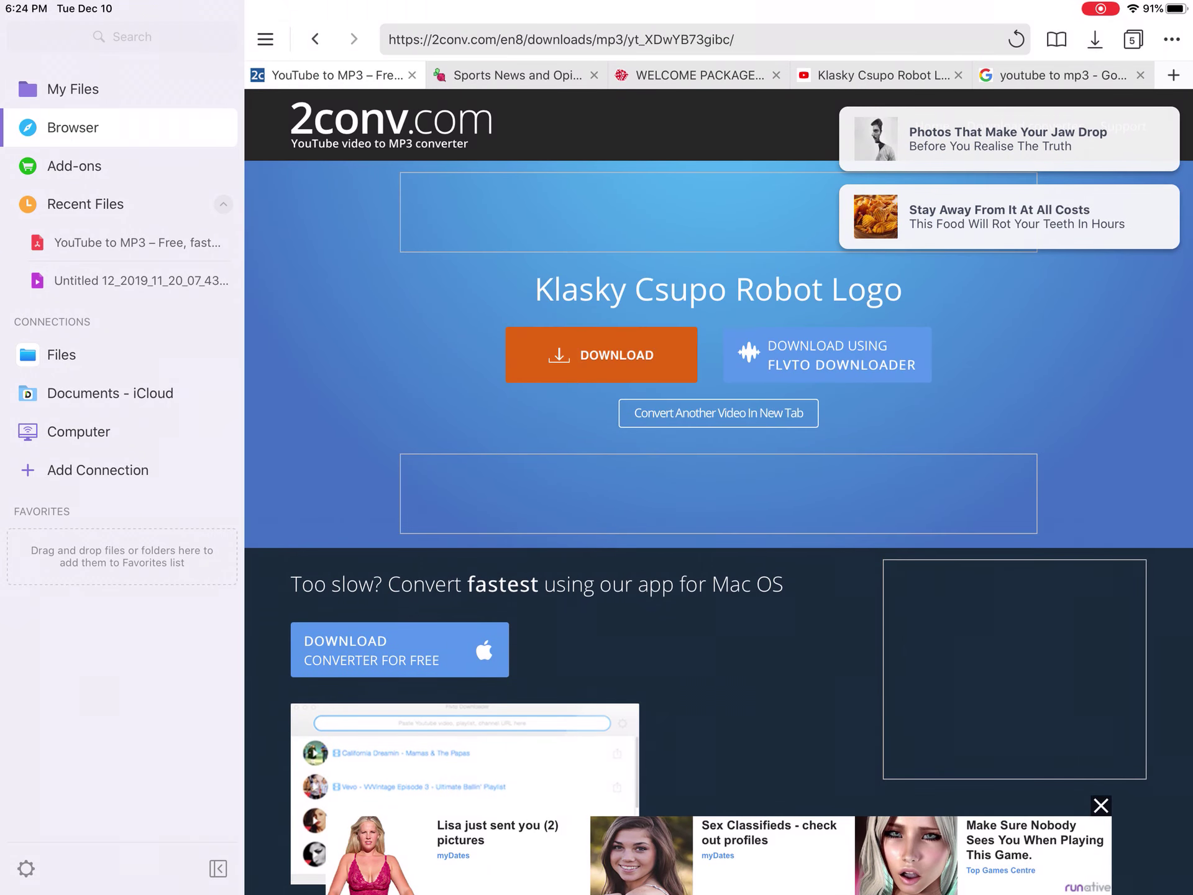
Download Klasky Csupo Robot Logo.mp3 and save it to My Files/Downloads
left_click(602, 354)
left_click(601, 354)
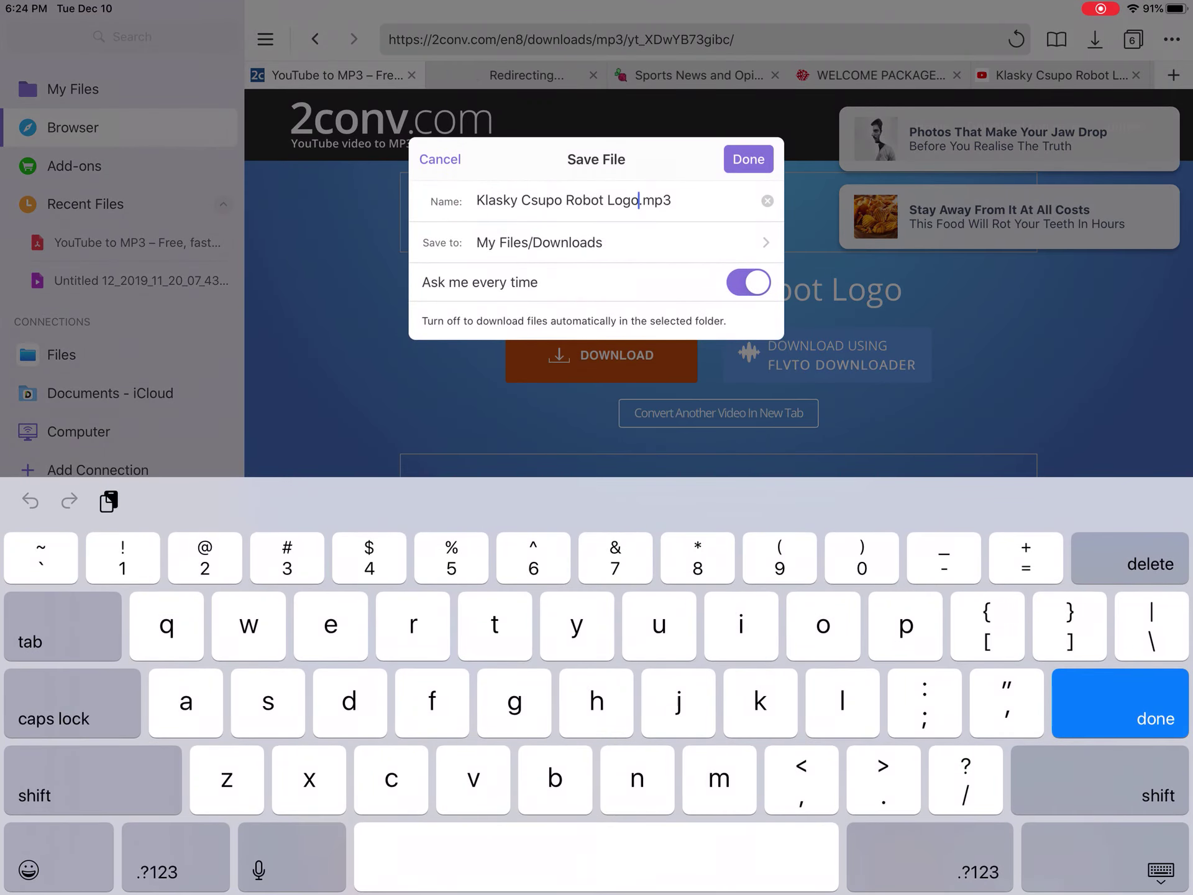
left_click(748, 159)
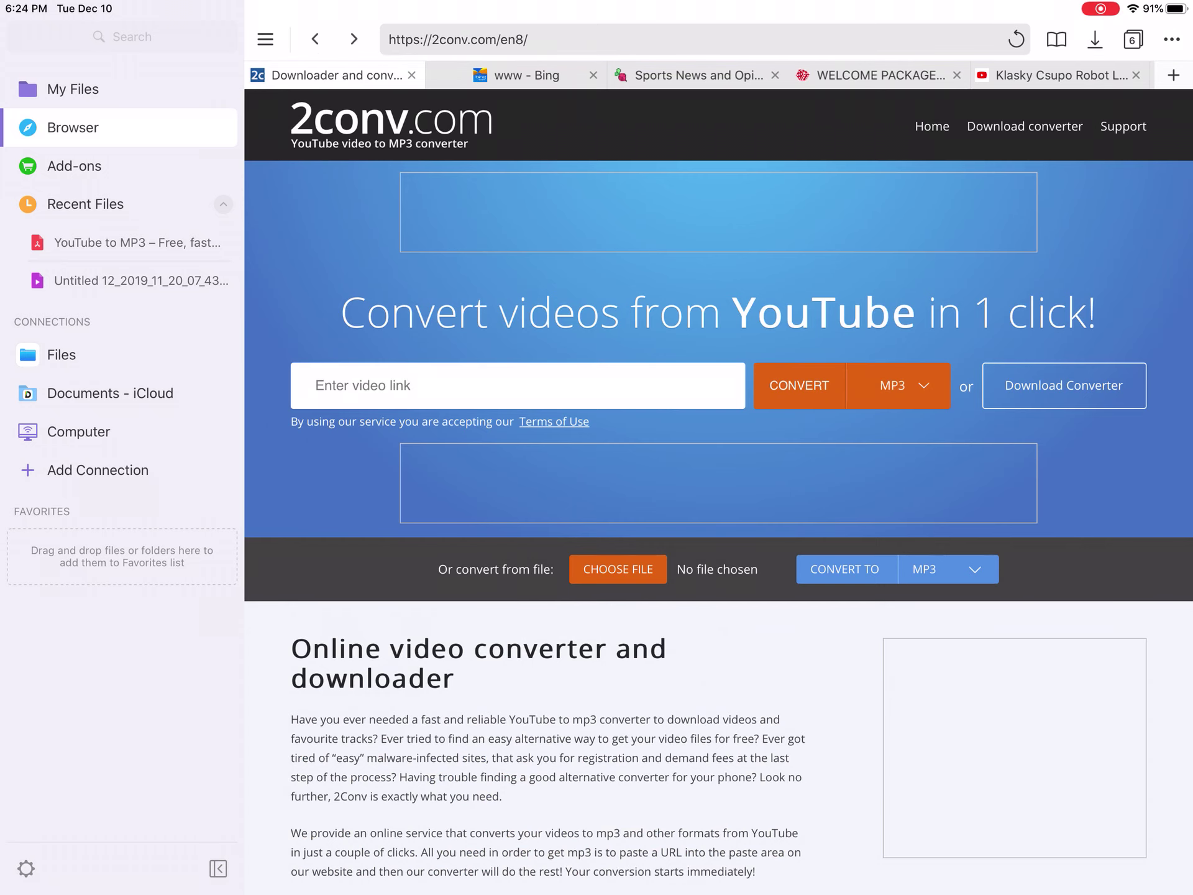
left_click(905, 385)
left_click(898, 456)
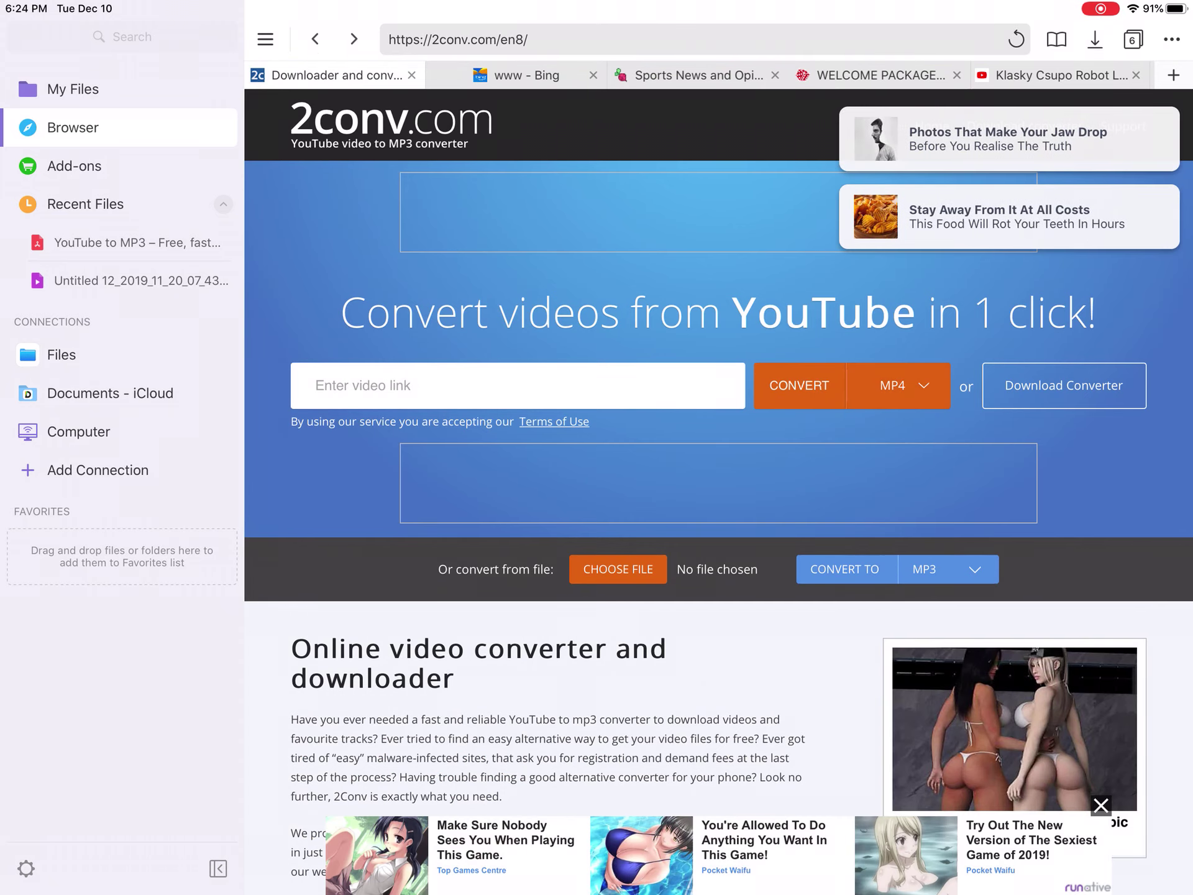
left_click(518, 384)
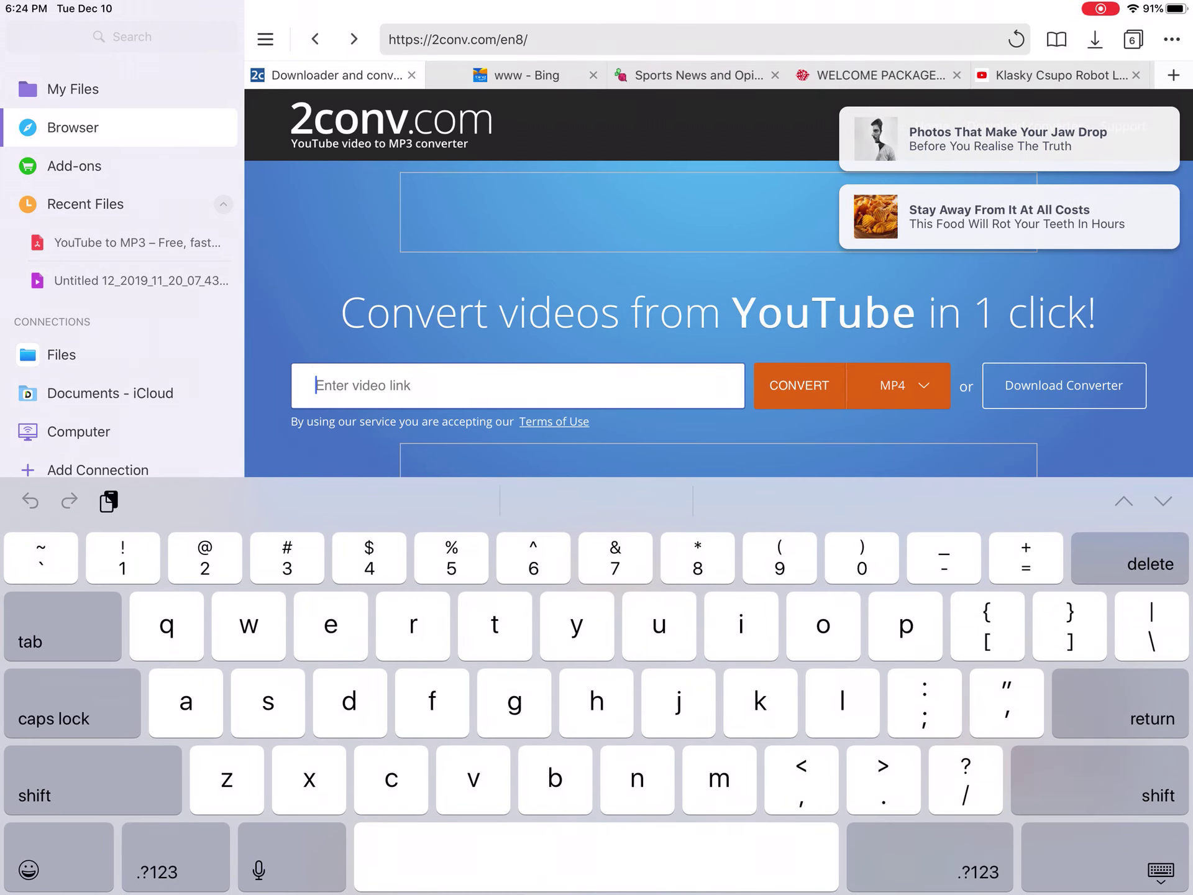
type("htt")
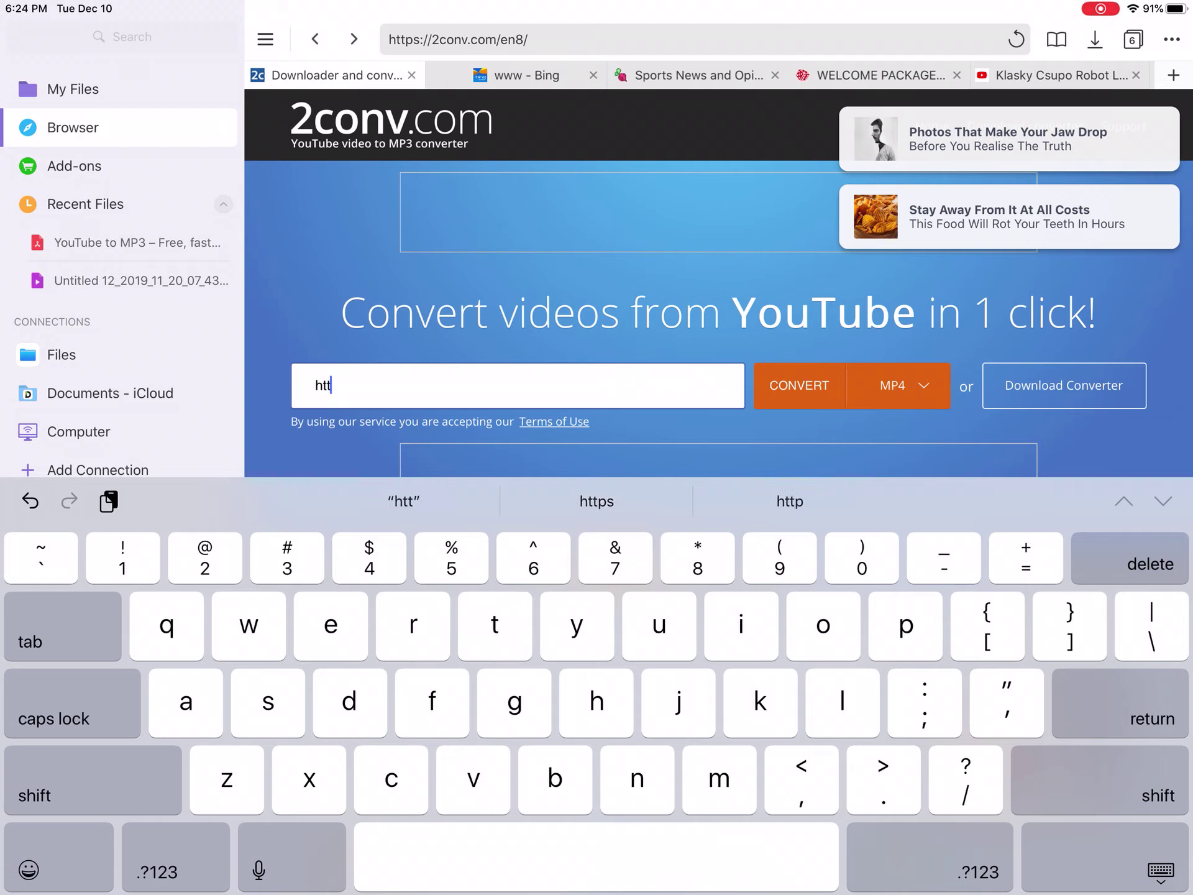
left_click(597, 500)
key("BackSpace")
type(":")
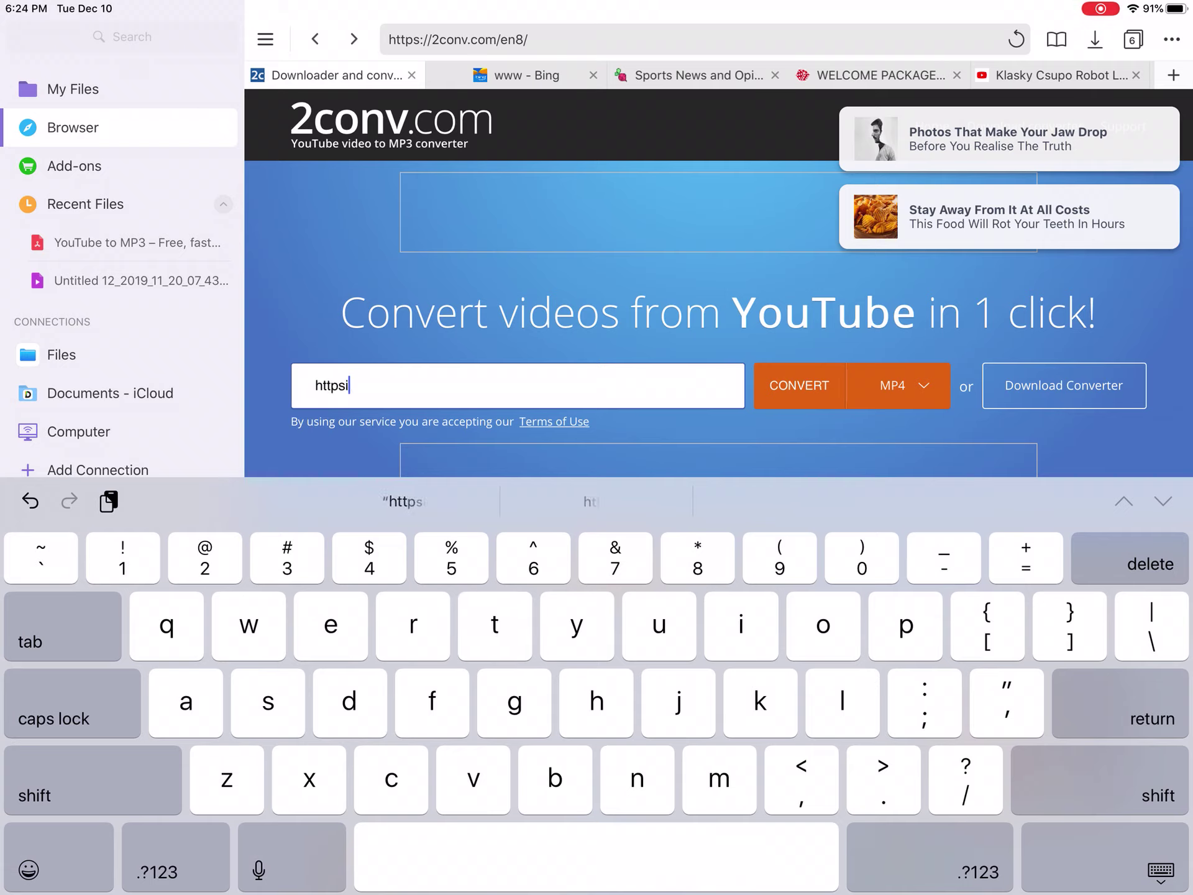
key("BackSpace")
type(":")
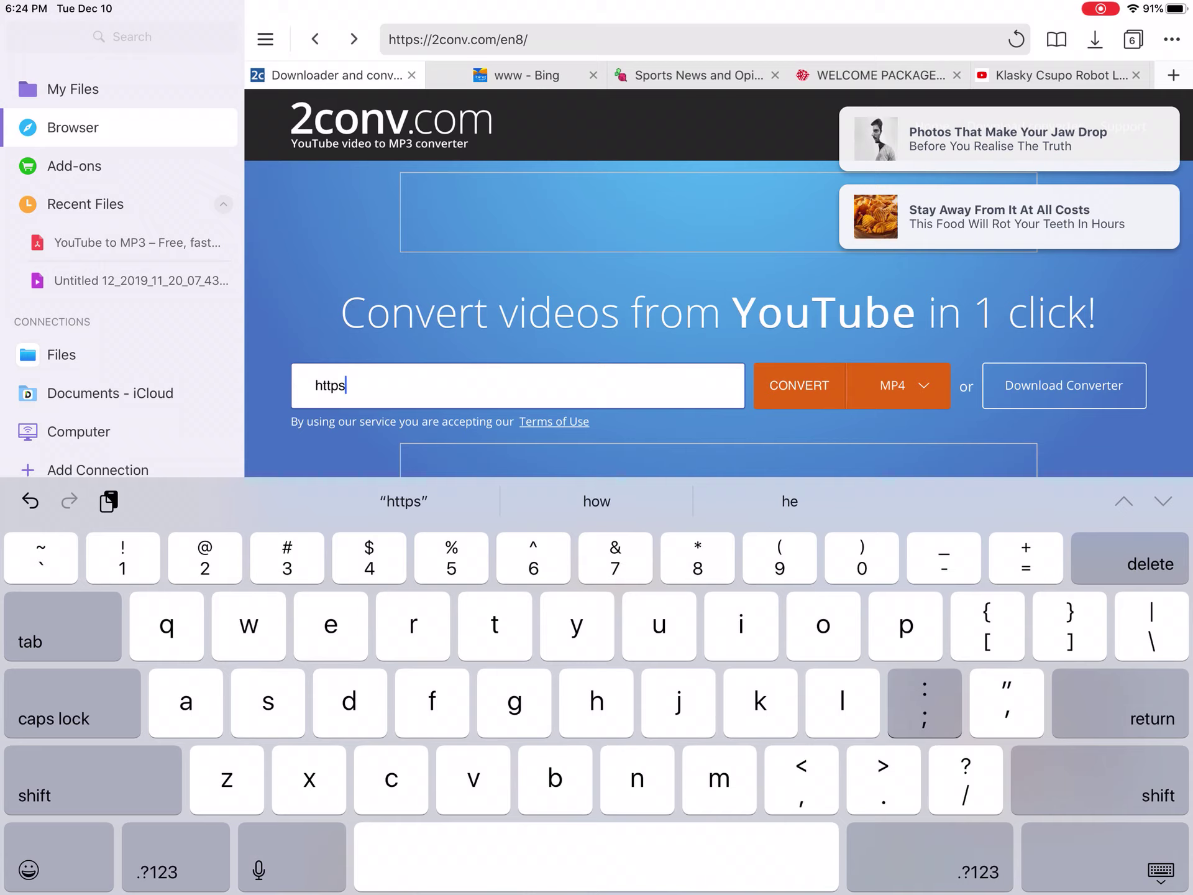
type("//")
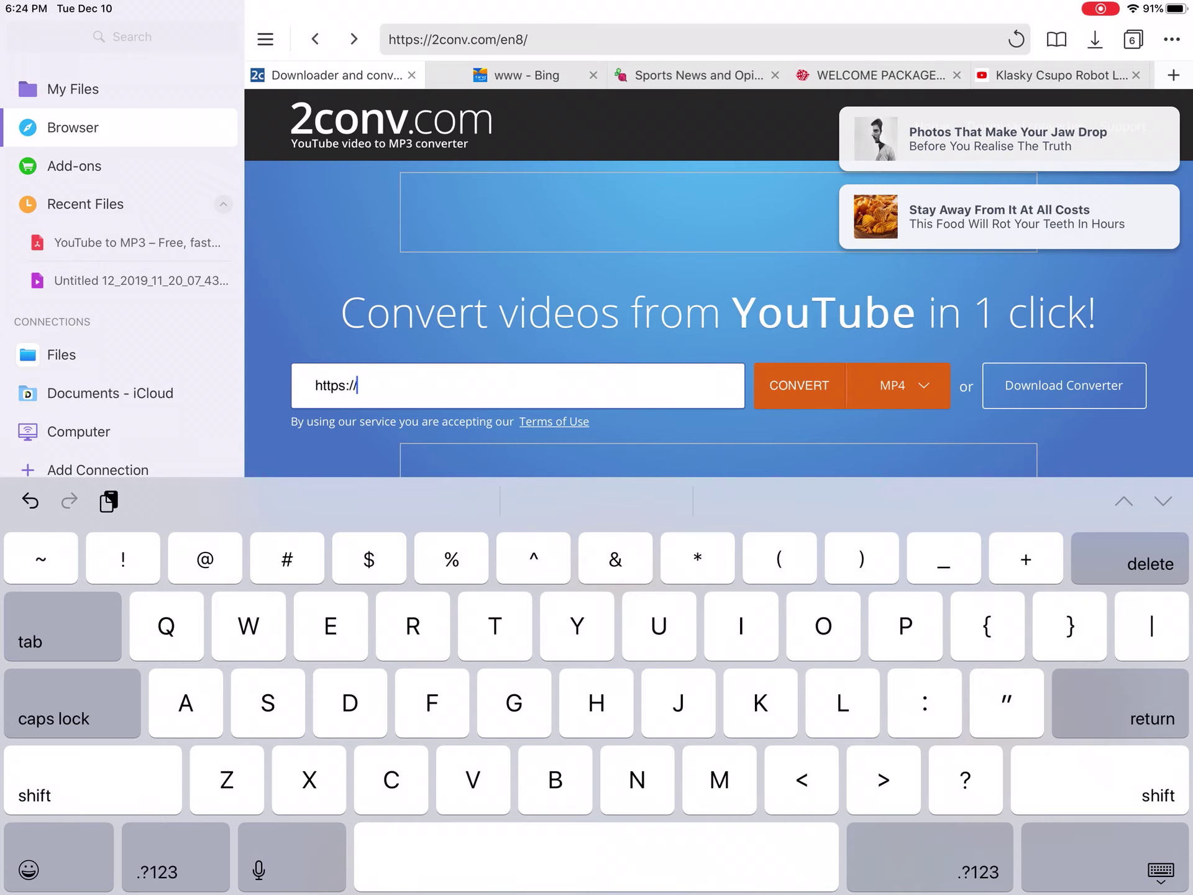
type("You")
type("T")
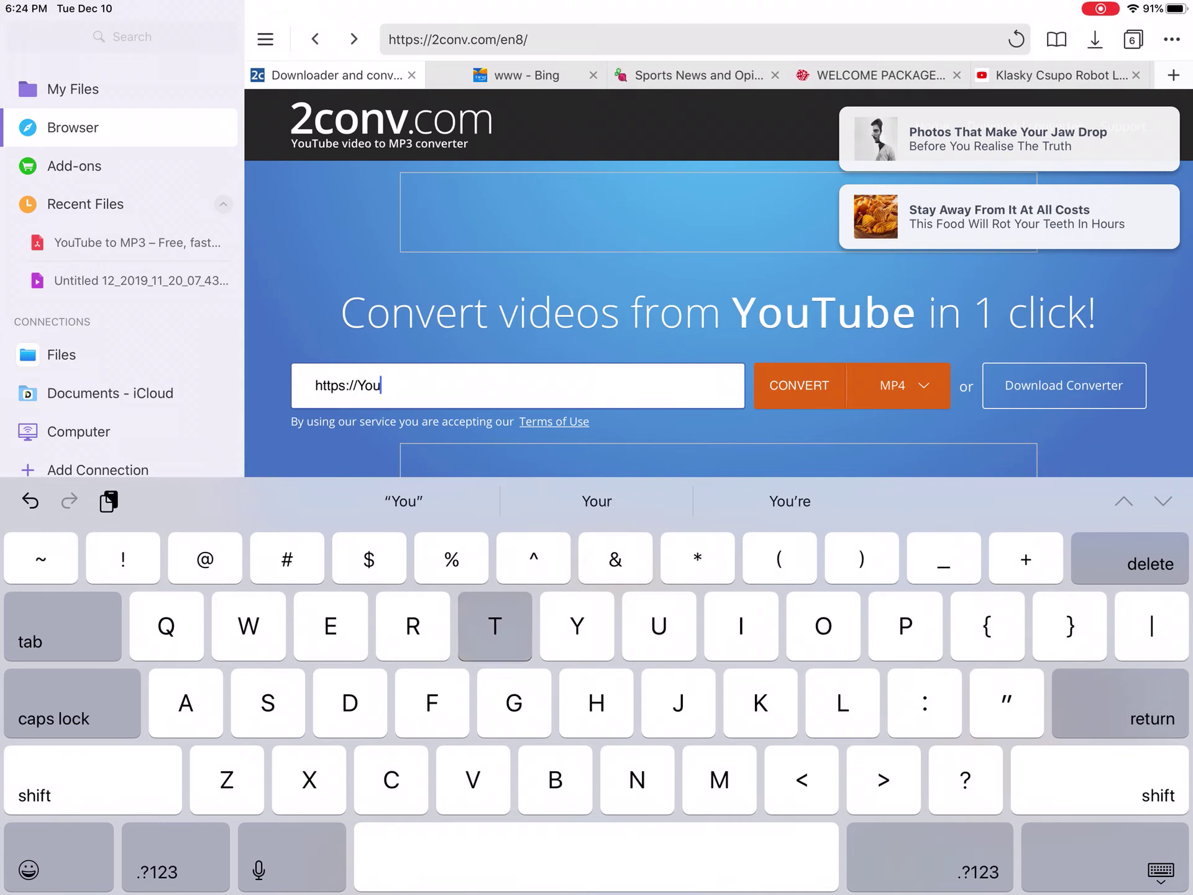
type("ub")
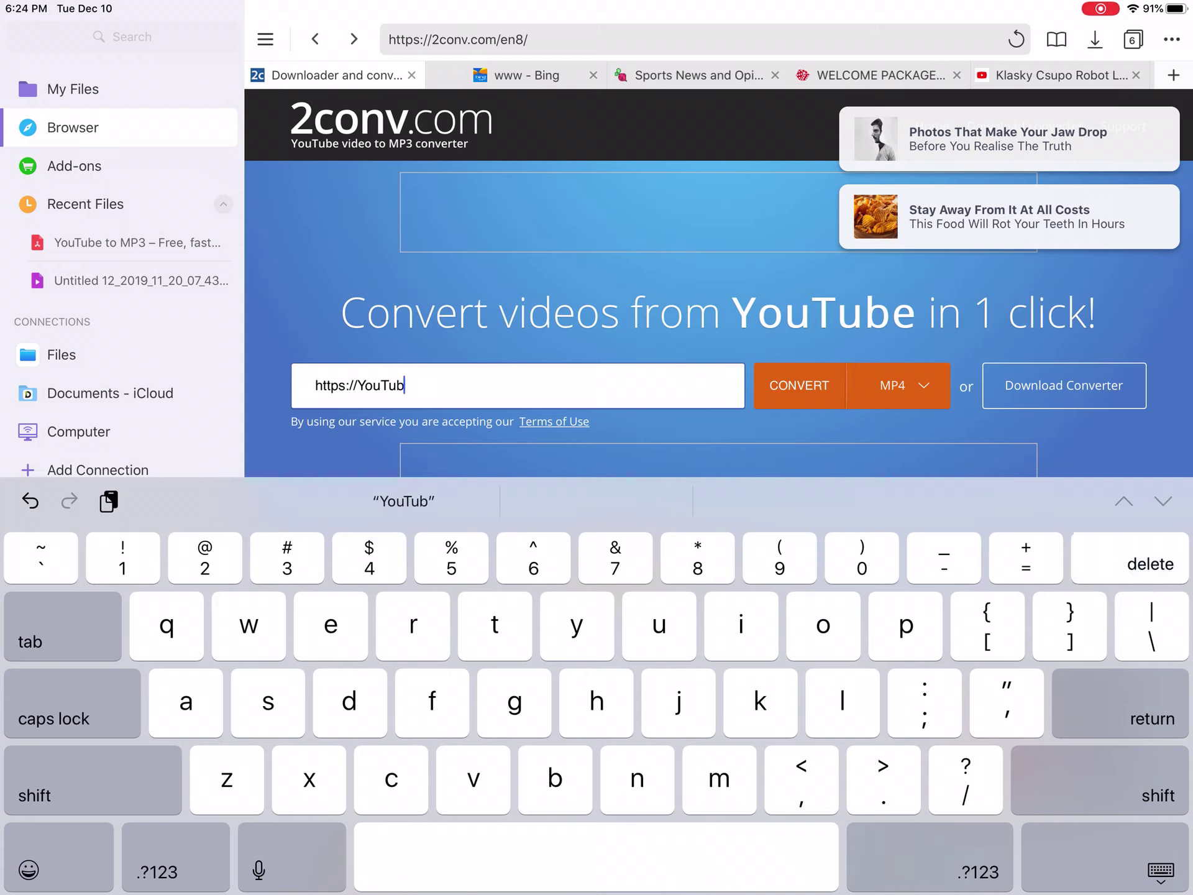
key("BackSpace")
type(".be")
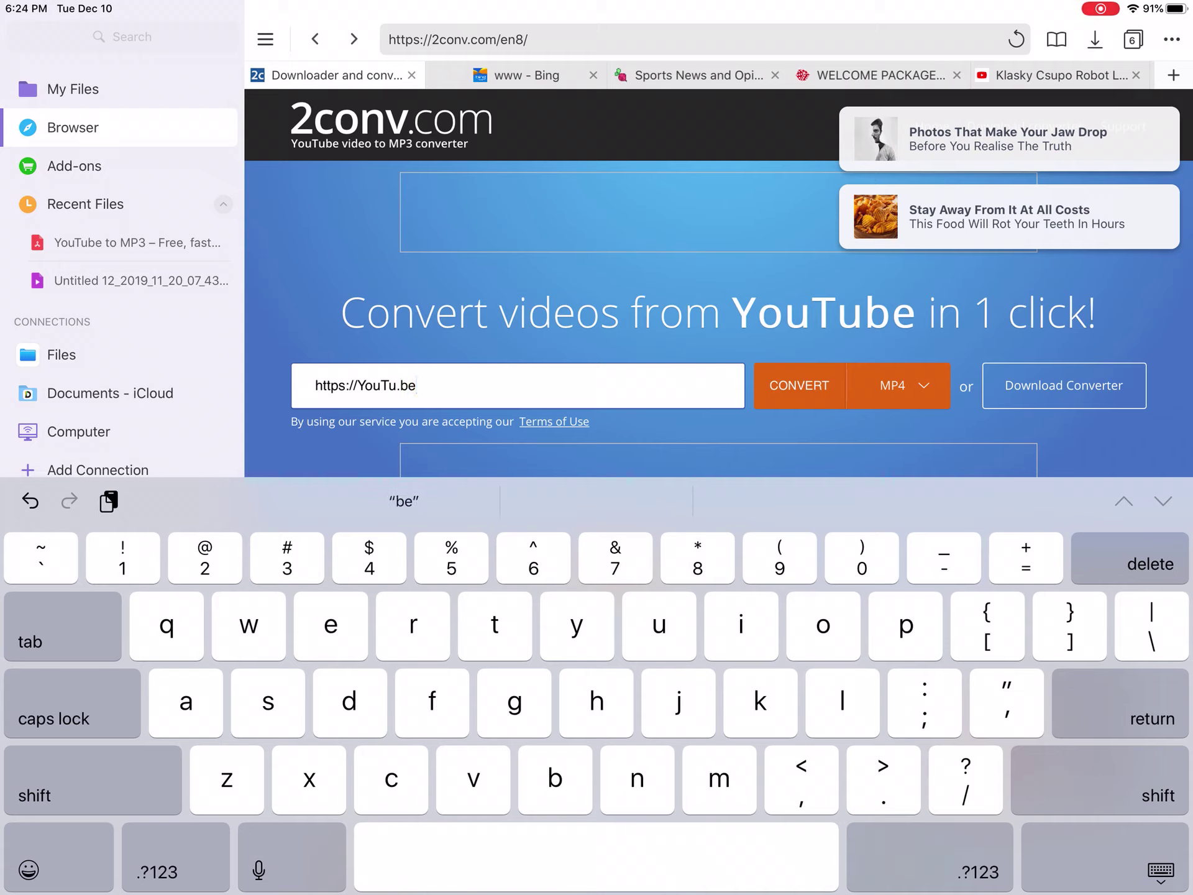
type("/XD")
type("wY")
type("B7")
type("3gibc")
key("Return")
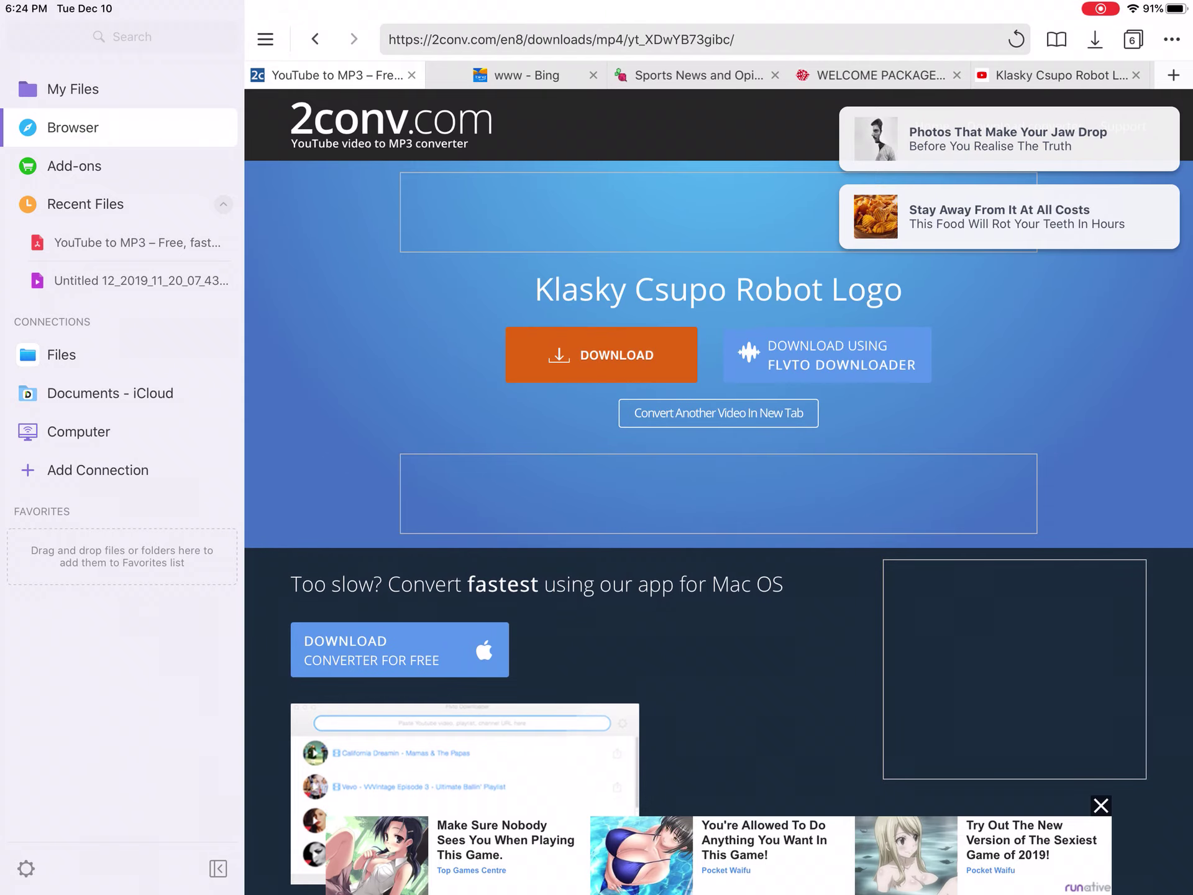
Save the Robot Logo MP4 to Downloads, overwriting the existing copy
left_click(602, 355)
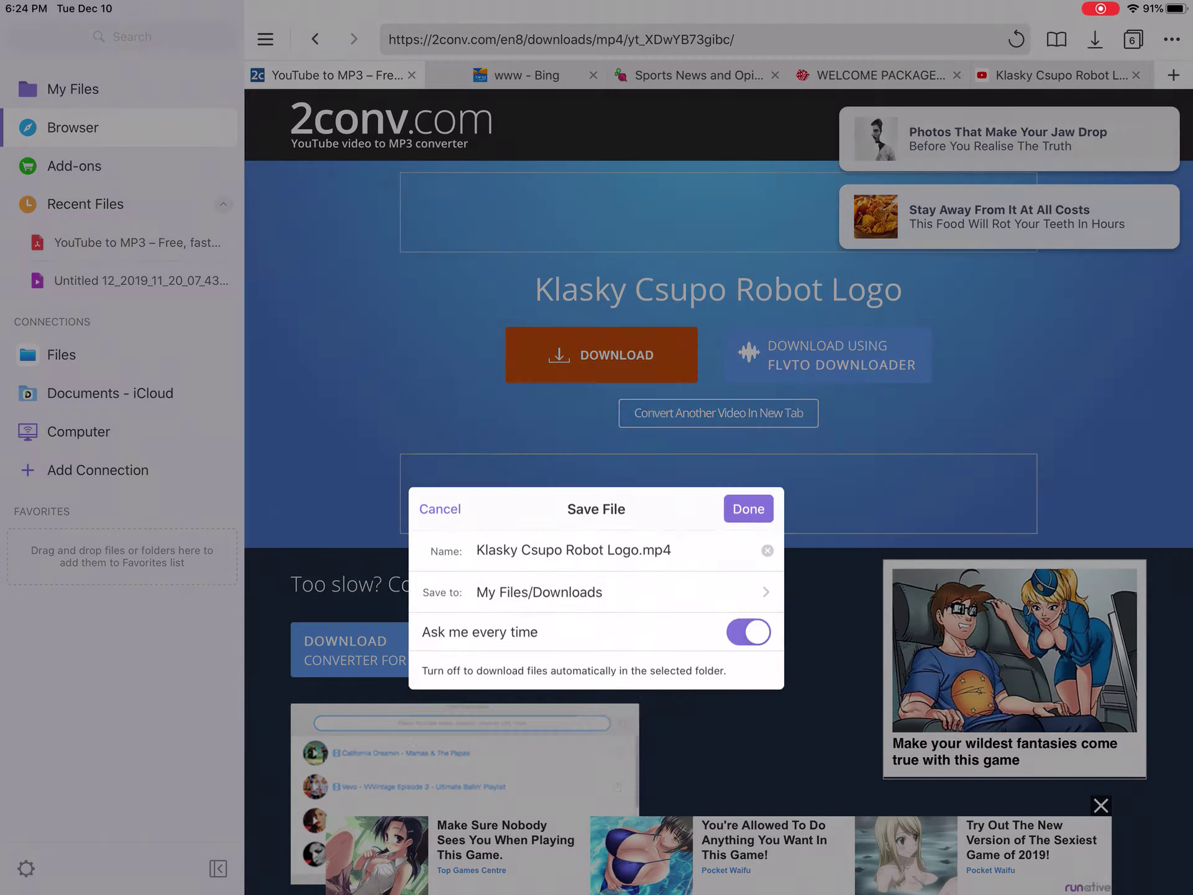
left_click(637, 550)
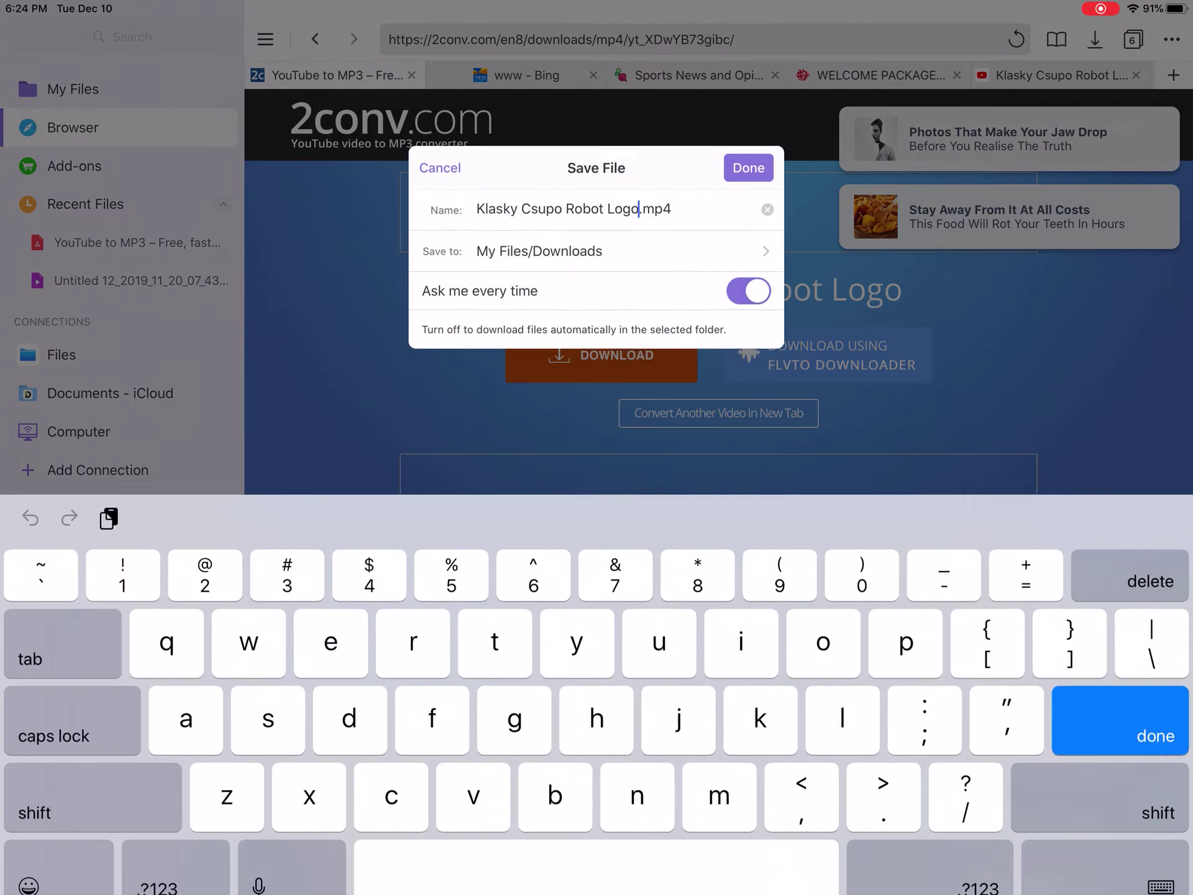
left_click(749, 159)
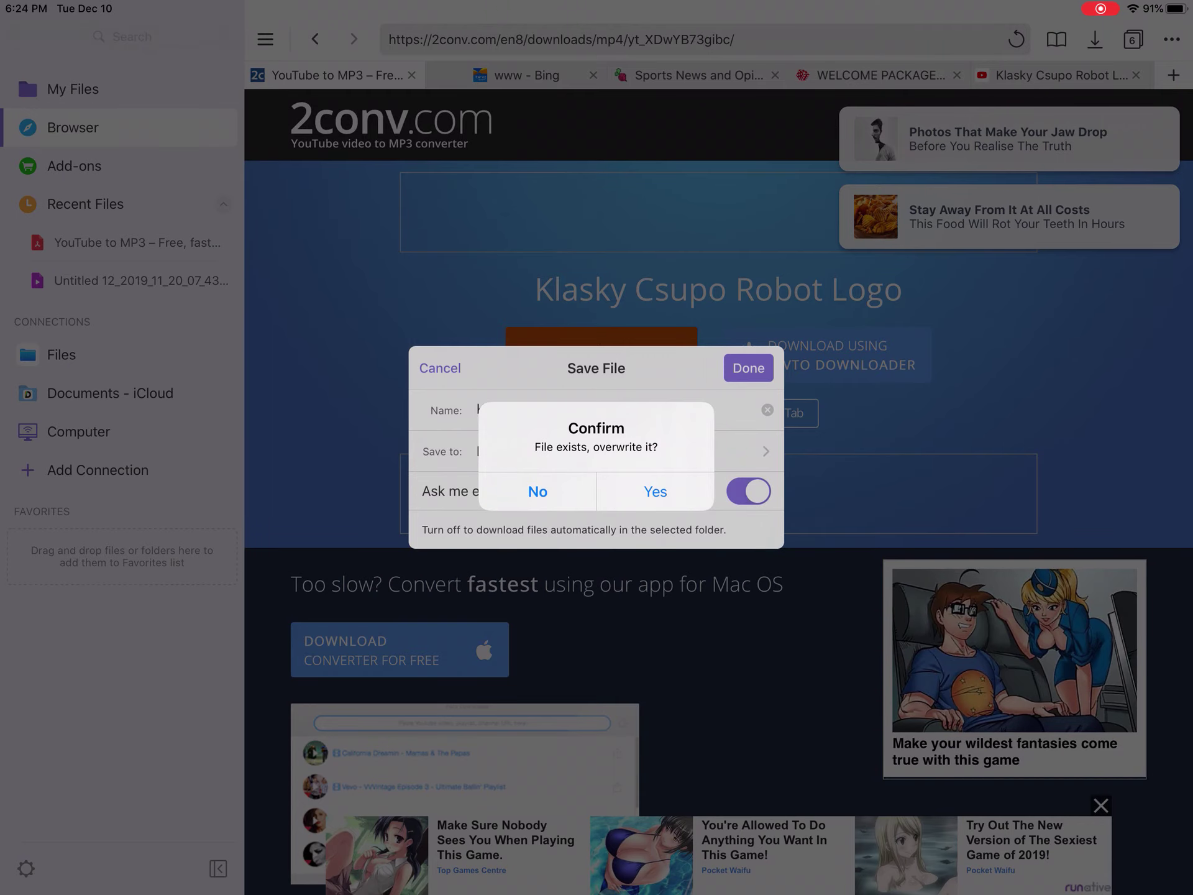
left_click(655, 492)
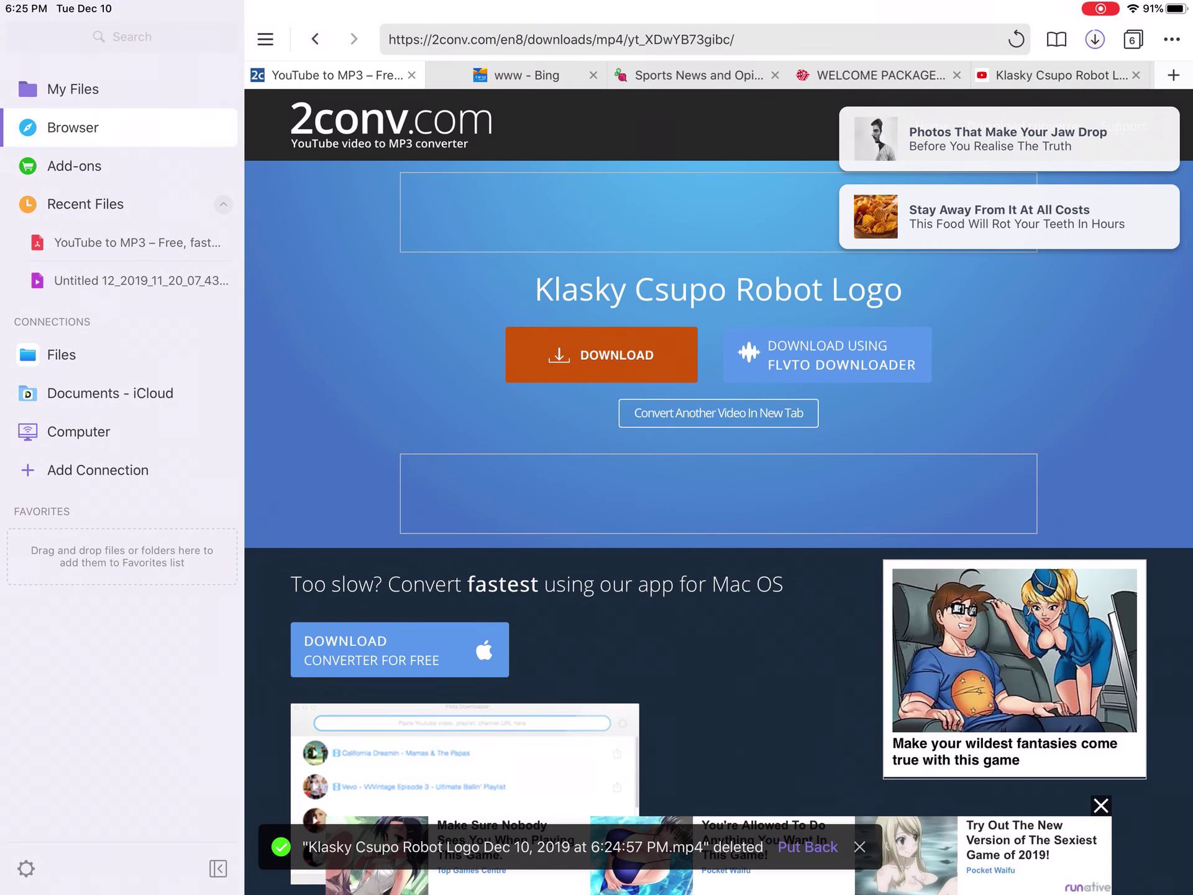
Bring up Share for the MP4 in the Downloads folder, then go Home
left_click(1097, 39)
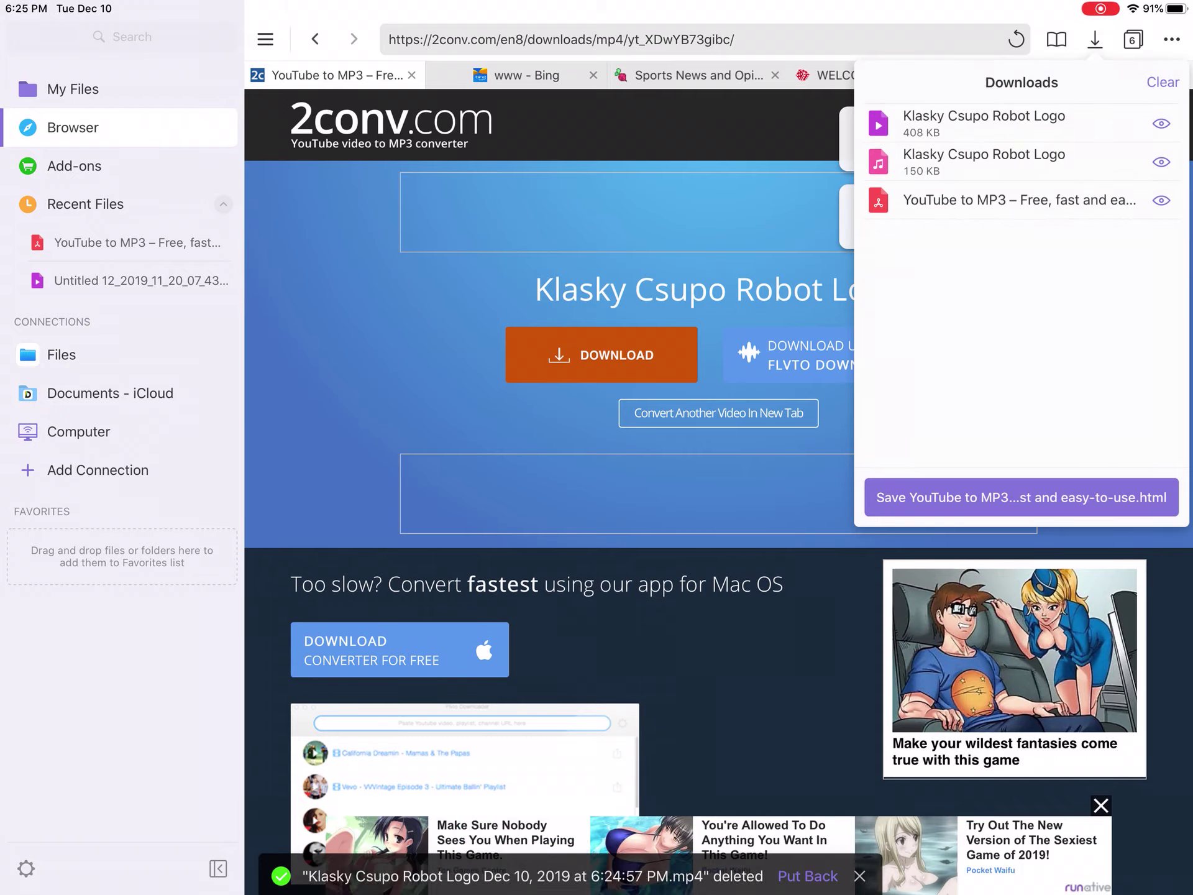
left_click(1020, 80)
left_click(328, 187)
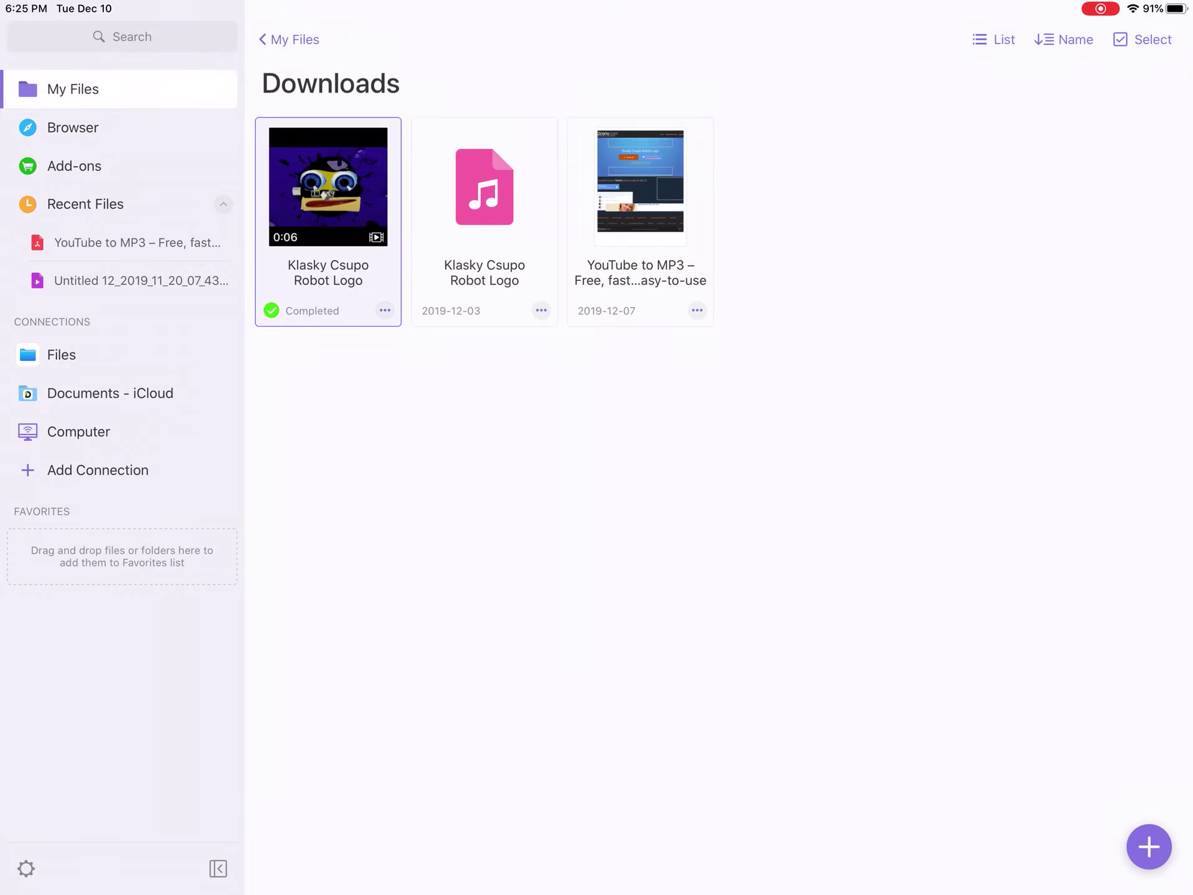
left_click(384, 309)
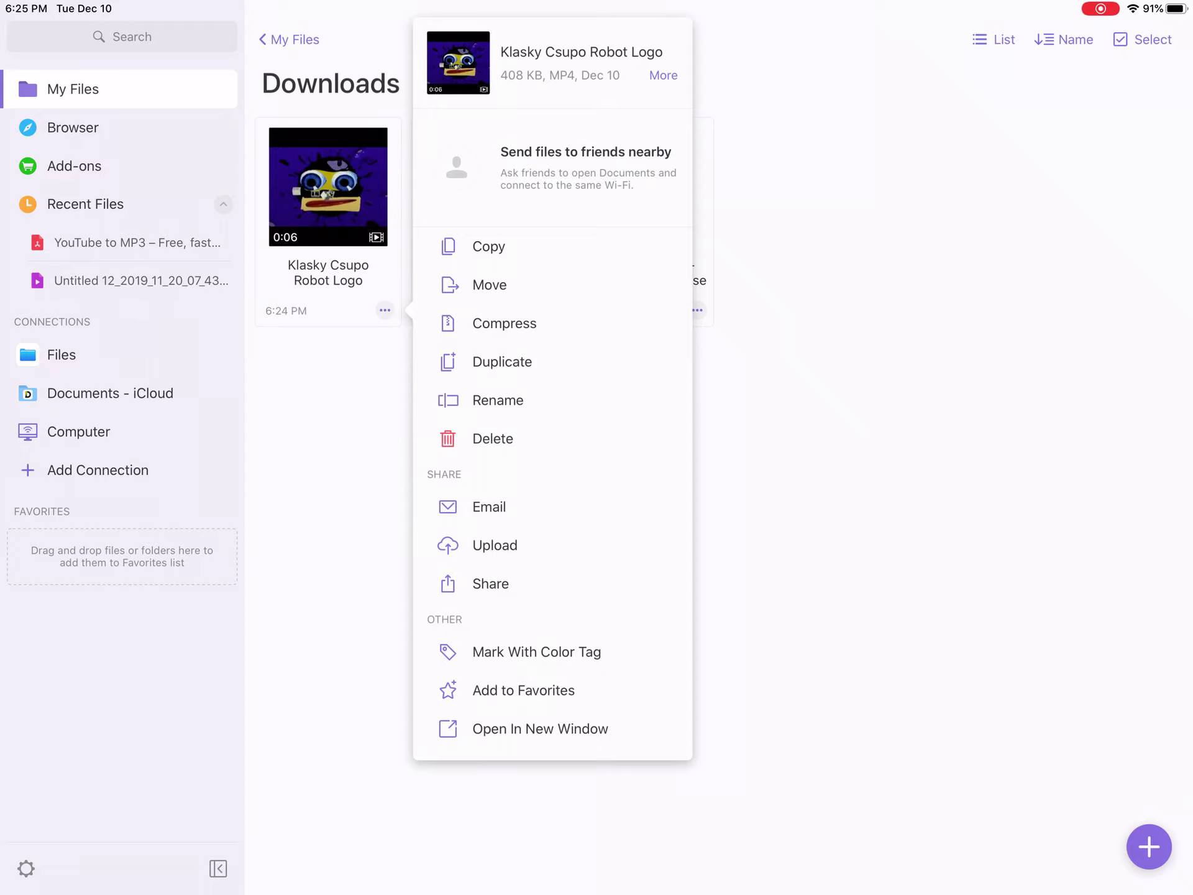
left_click(503, 581)
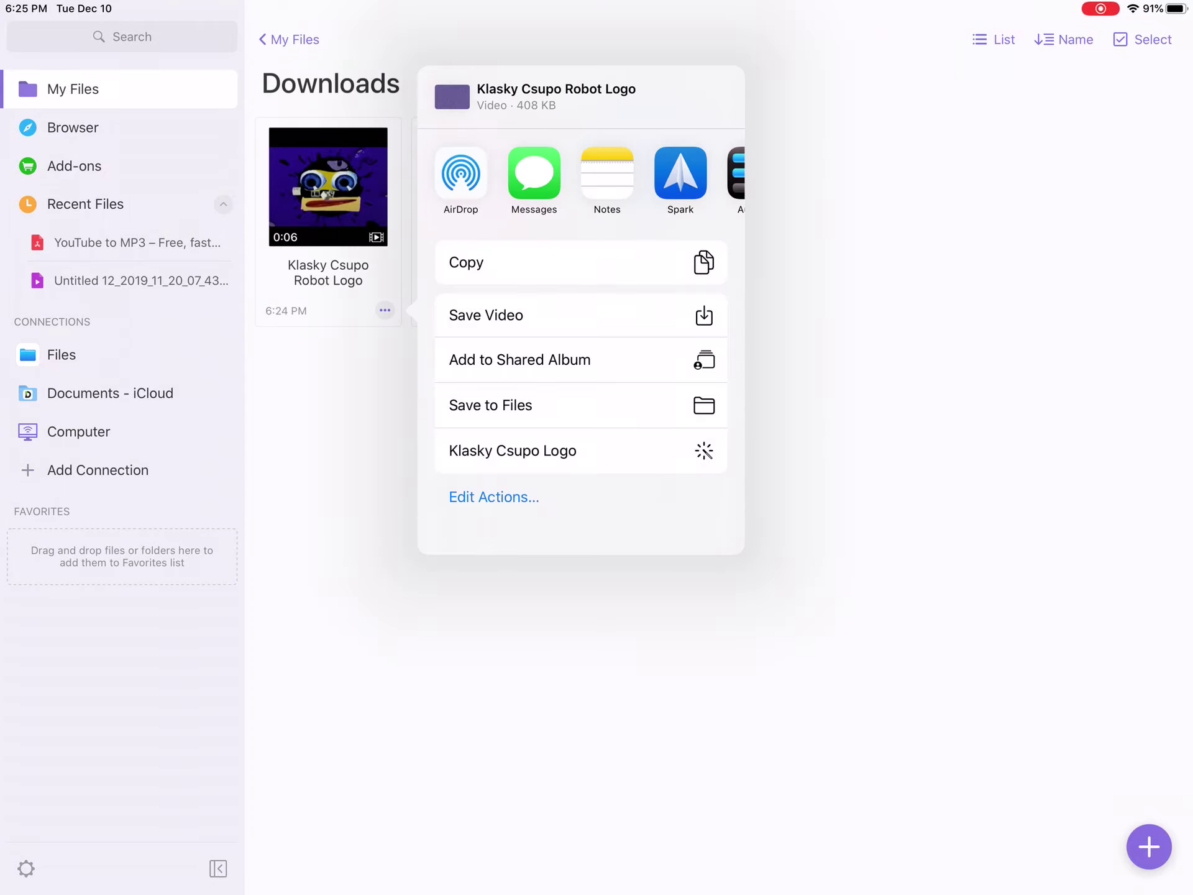
key("super+h")
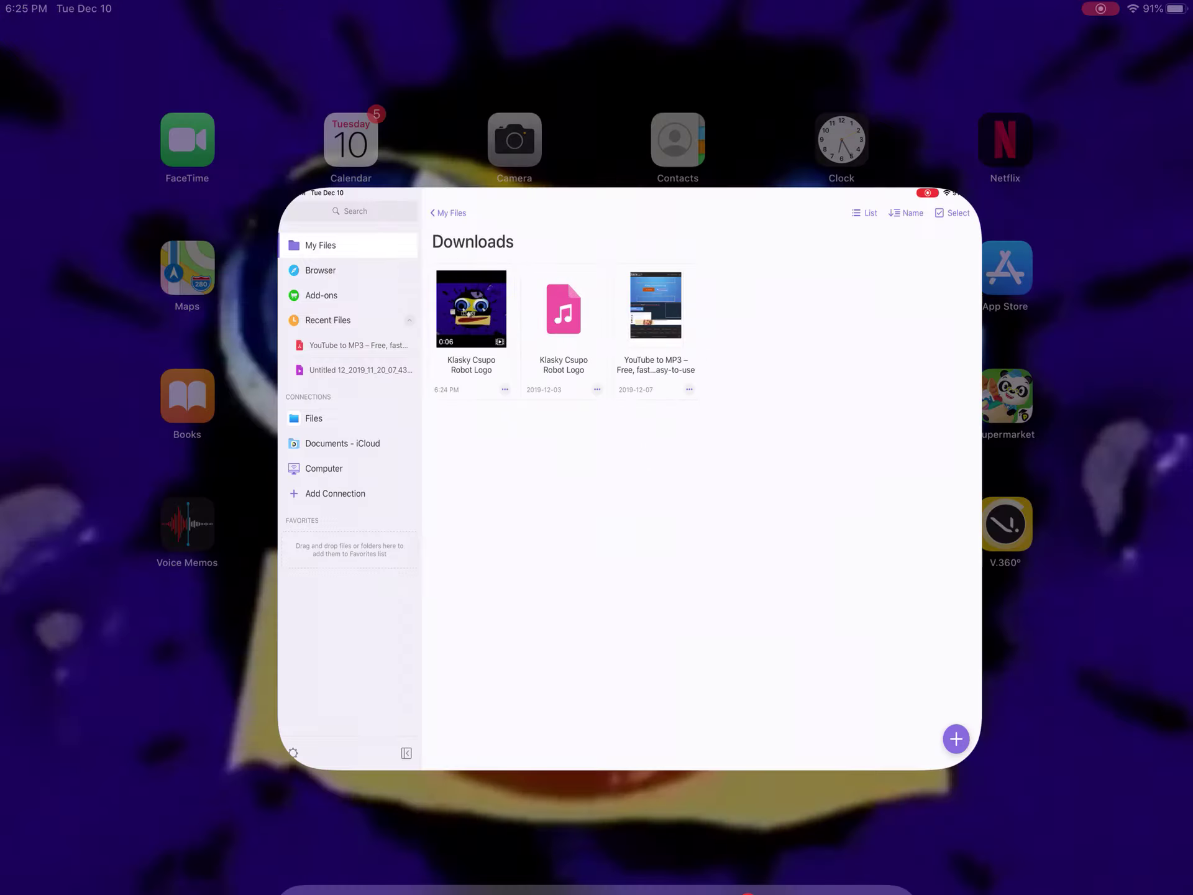